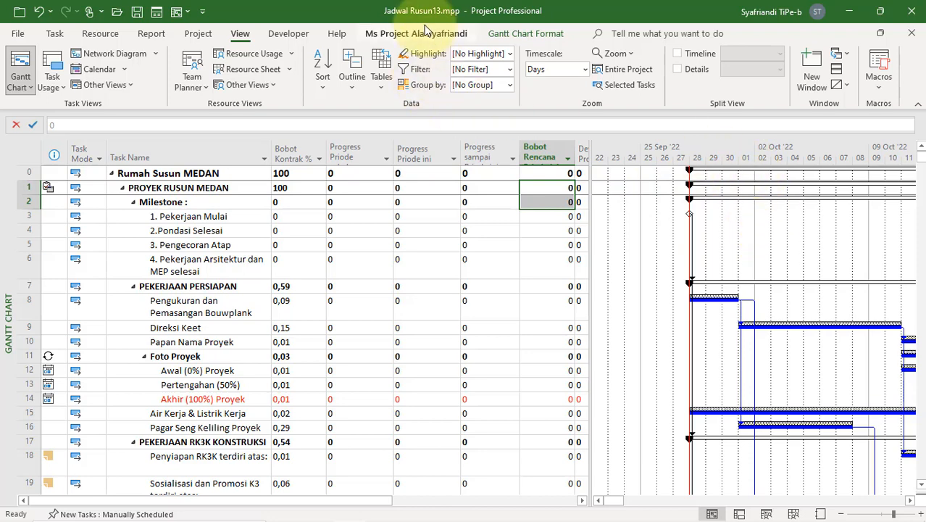
Step: Set the project's status date to 01/10/22 in the project information
left_click(198, 33)
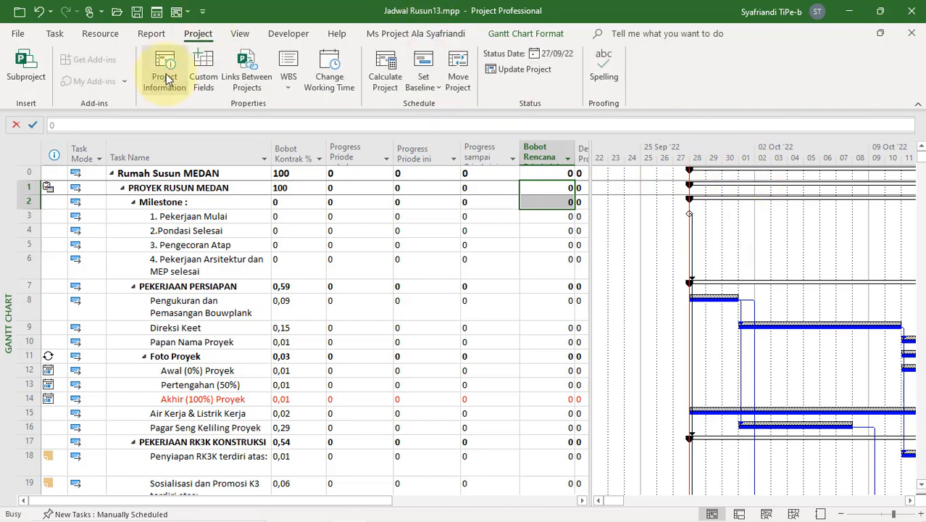
left_click(166, 78)
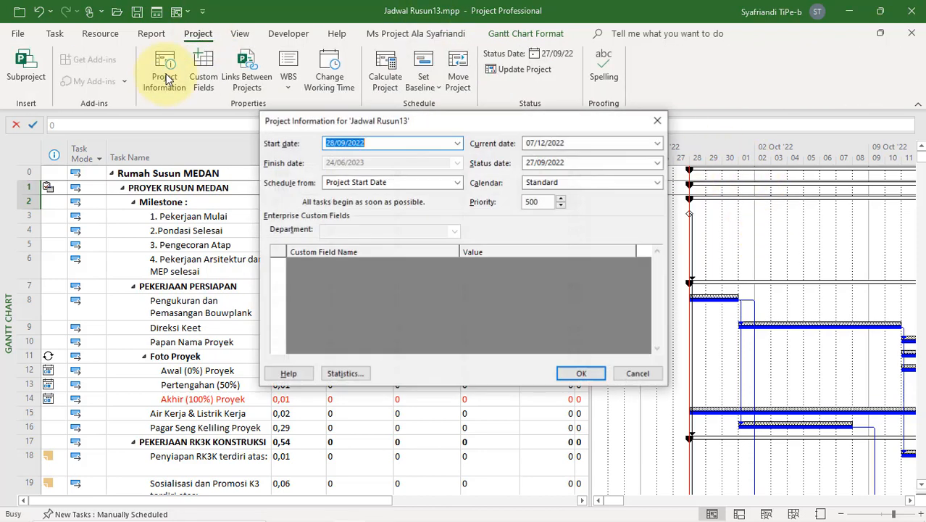
left_click(660, 163)
left_click(626, 246)
left_click(581, 373)
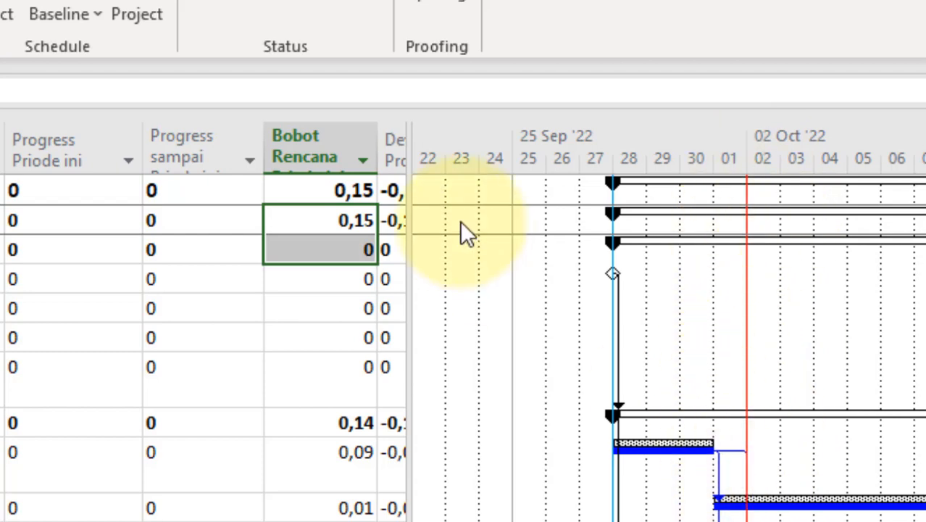
Step: Examine the planned weight column for this period against the three progress columns in the upper task rows
left_click_drag(342, 187, 349, 356)
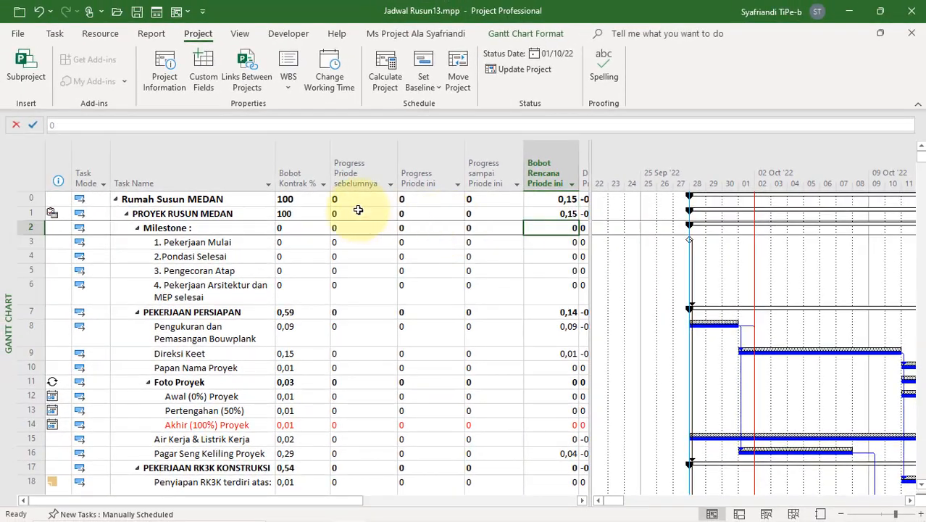
left_click(353, 214)
left_click_drag(500, 260, 492, 312)
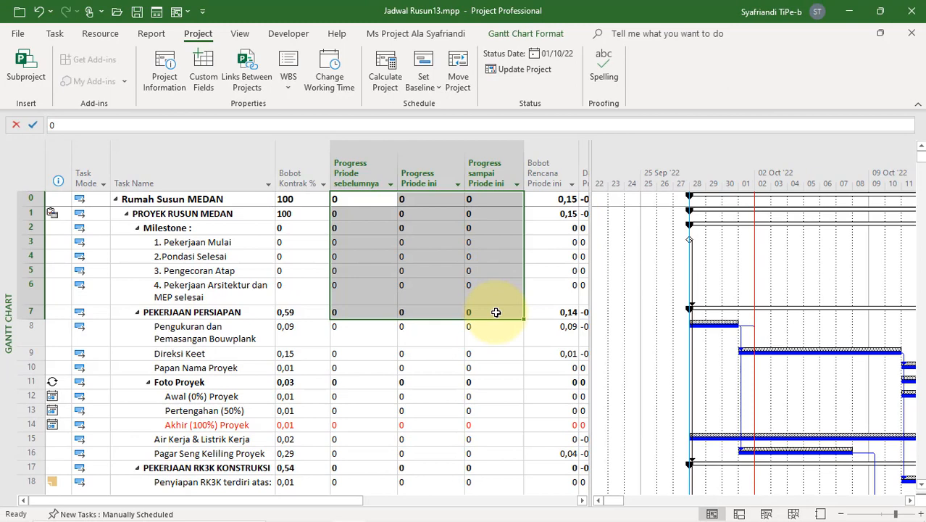
Step: Mark the tasks Pengukuran dan Pemasangan Bouwplank and Direksi Keet as on track
left_click(214, 330)
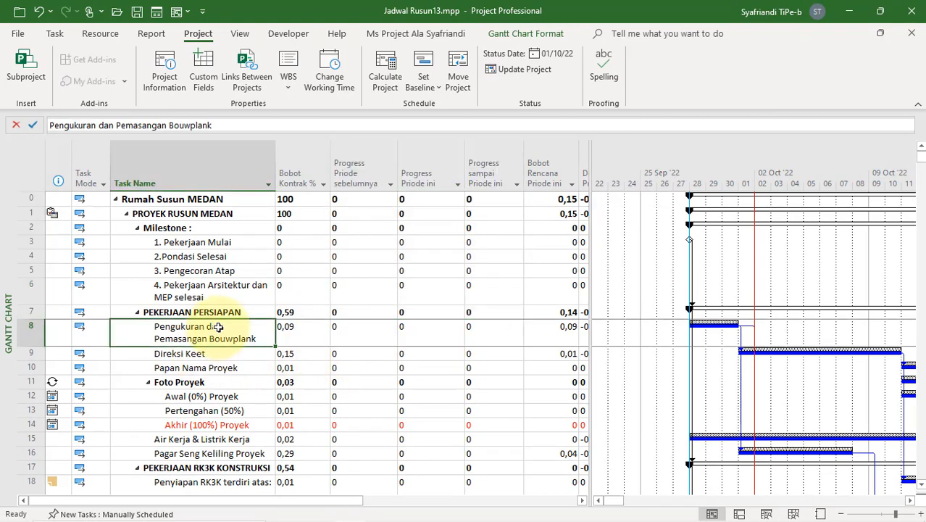
left_click(389, 36)
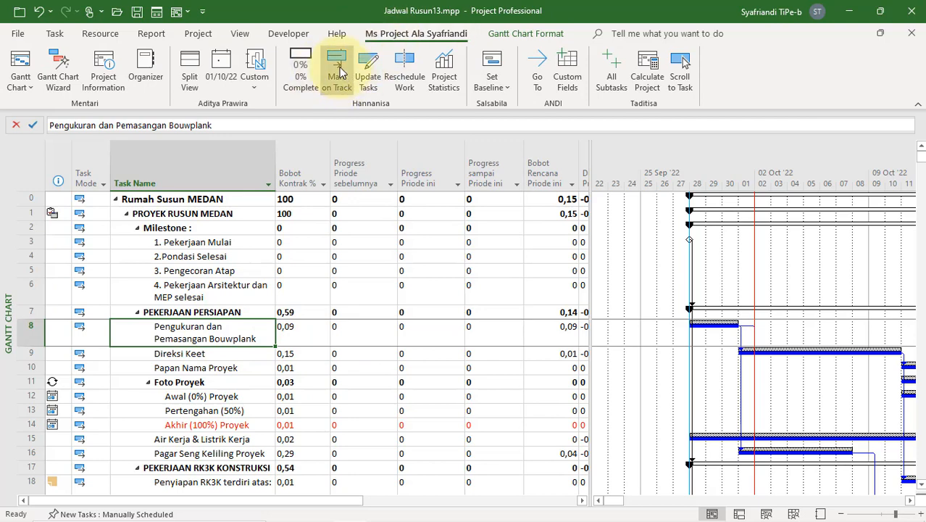
left_click(337, 71)
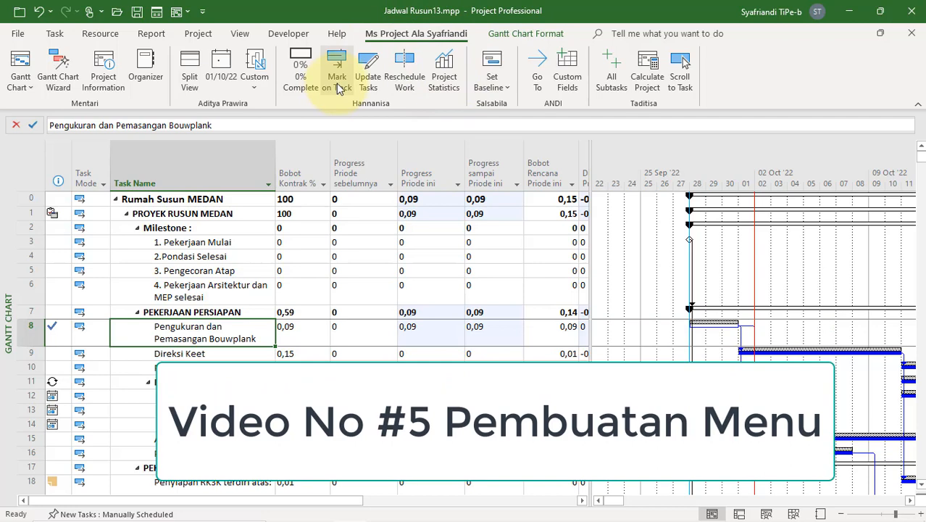
scroll(340, 306, "down", 2)
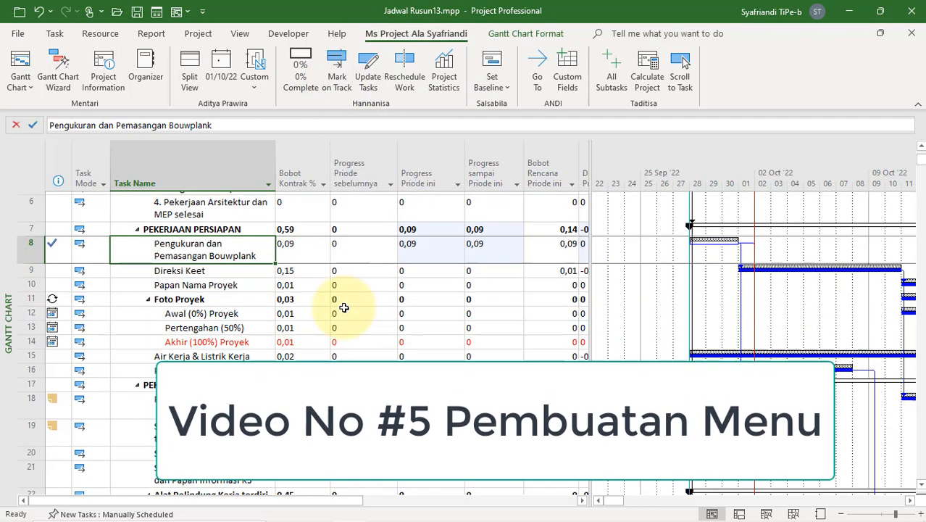
left_click(198, 268)
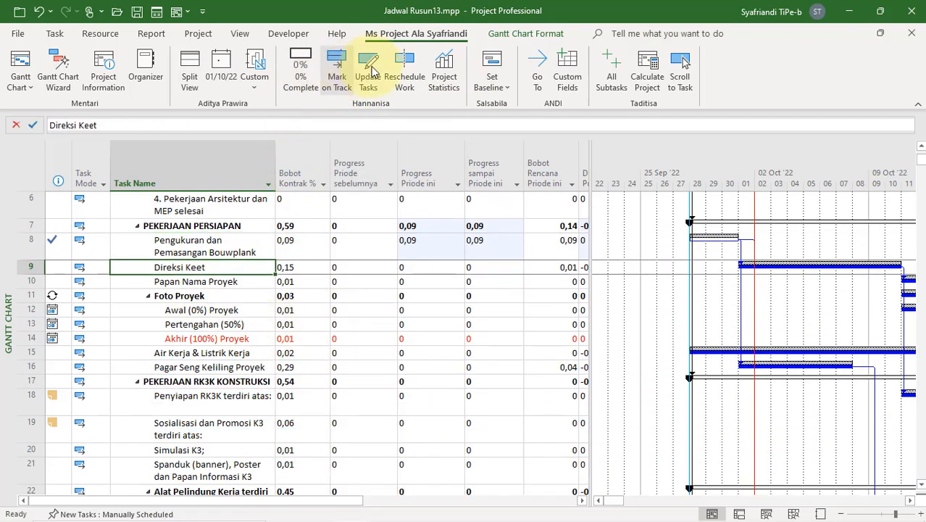
left_click(342, 73)
left_click(742, 273)
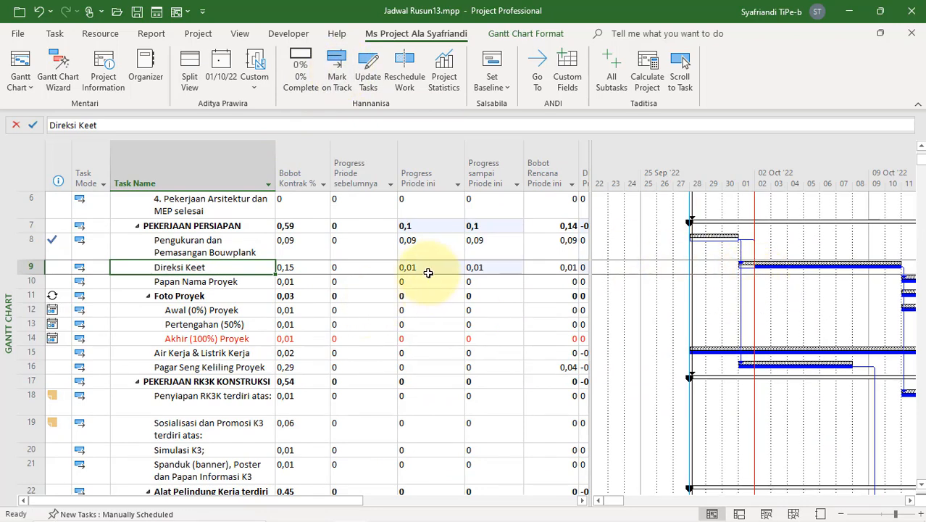
Step: Mark all tasks from Akhir (100%) Proyek in row 14 through Alat Pelindung Diri in row 24 as on track
left_click(233, 340)
scroll(235, 339, "down", 6)
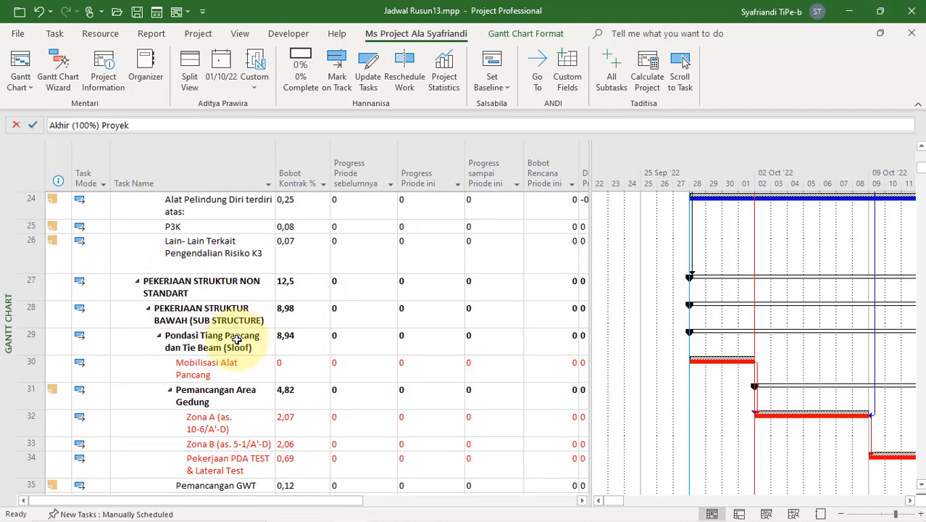
scroll(228, 287, "up", 1)
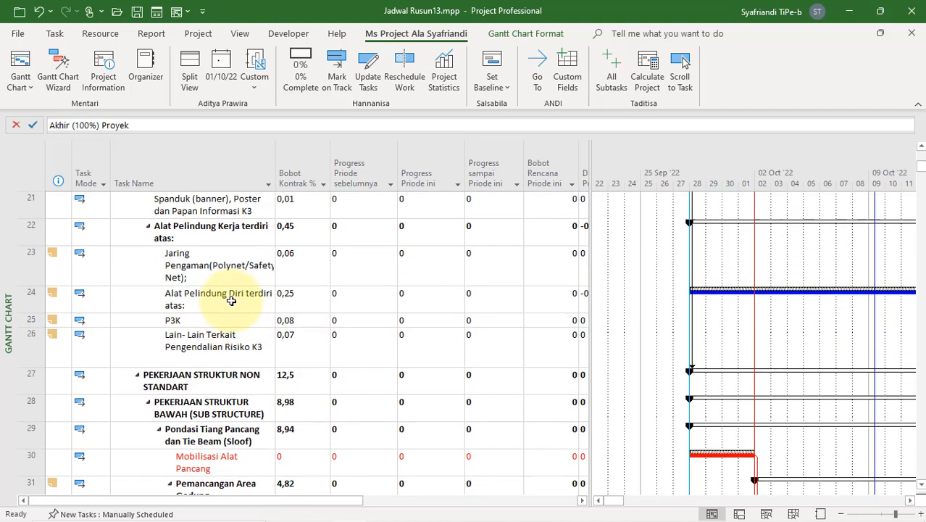
scroll(234, 322, "down", 1)
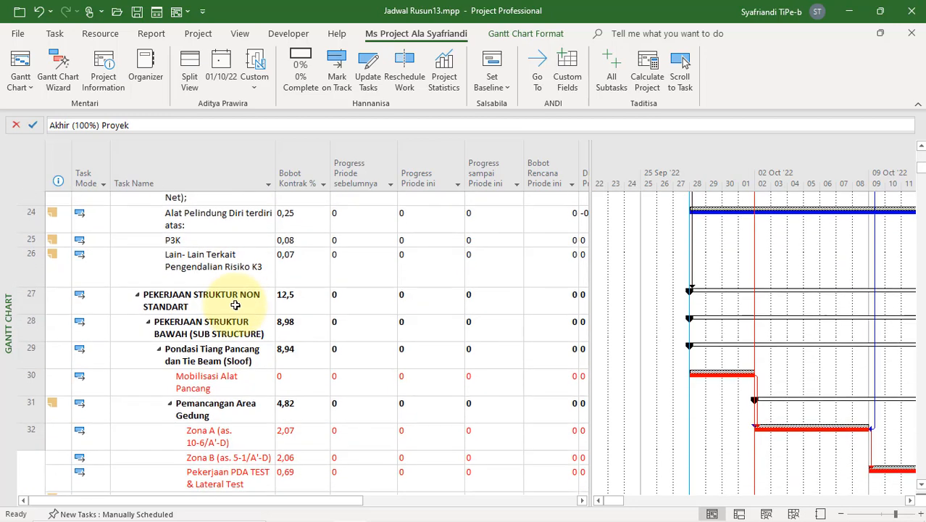
left_click(225, 203)
key("shift+Up")
key("shift+Up")
key("shift+Up")
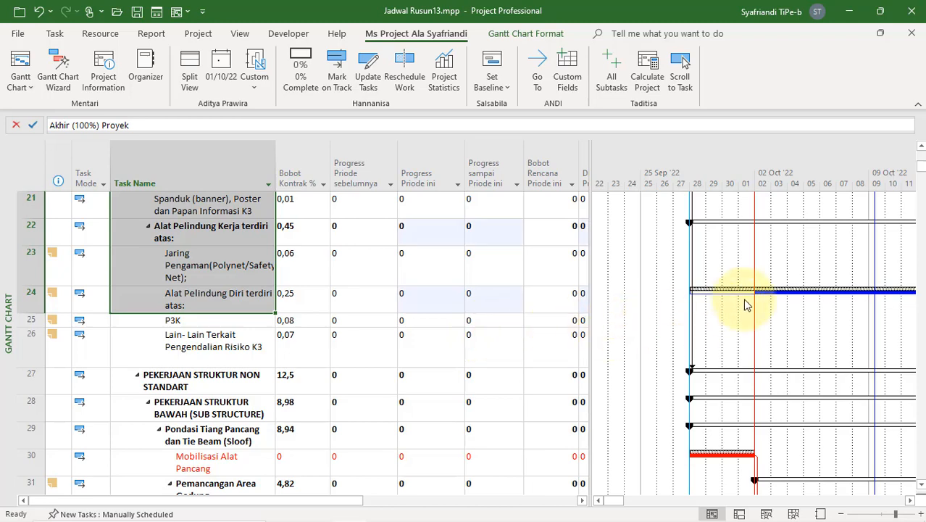
scroll(733, 311, "up", 4)
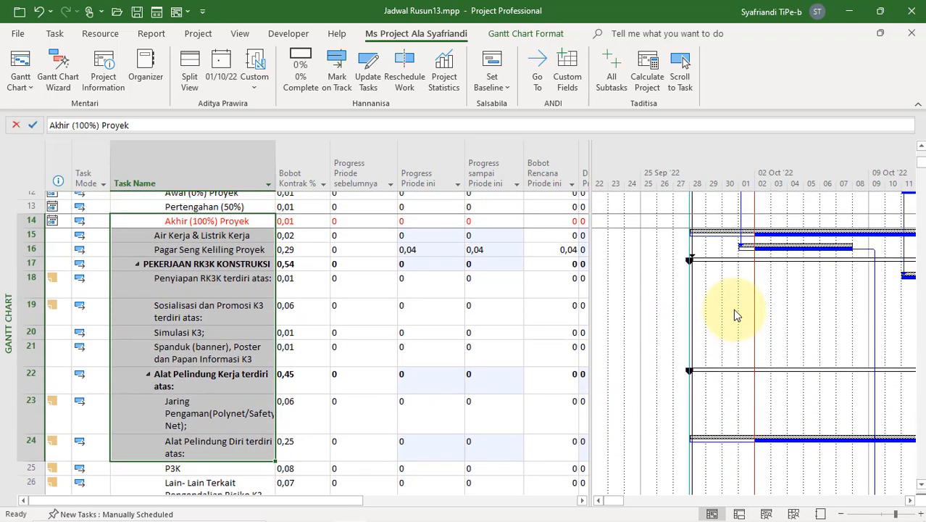
Step: Reschedule the uncompleted work of the task Mobilisasi Alat Pancang to resume after the status date
scroll(732, 313, "down", 5)
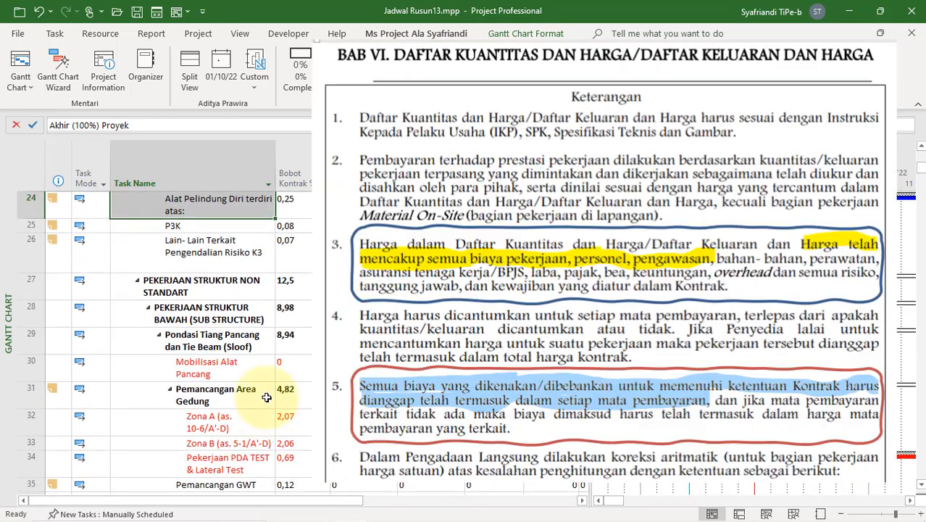
left_click(234, 378)
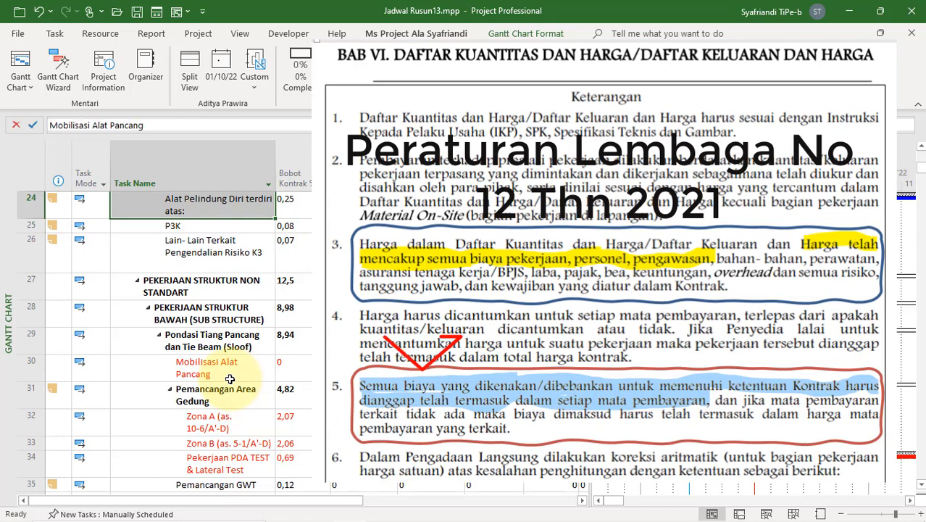
left_click(298, 366)
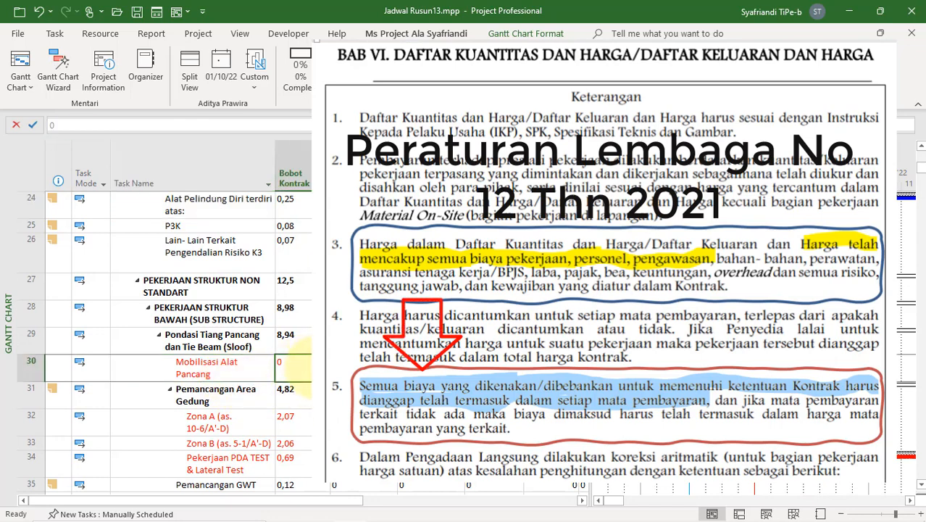
scroll(301, 362, "down", 1)
left_click(240, 343)
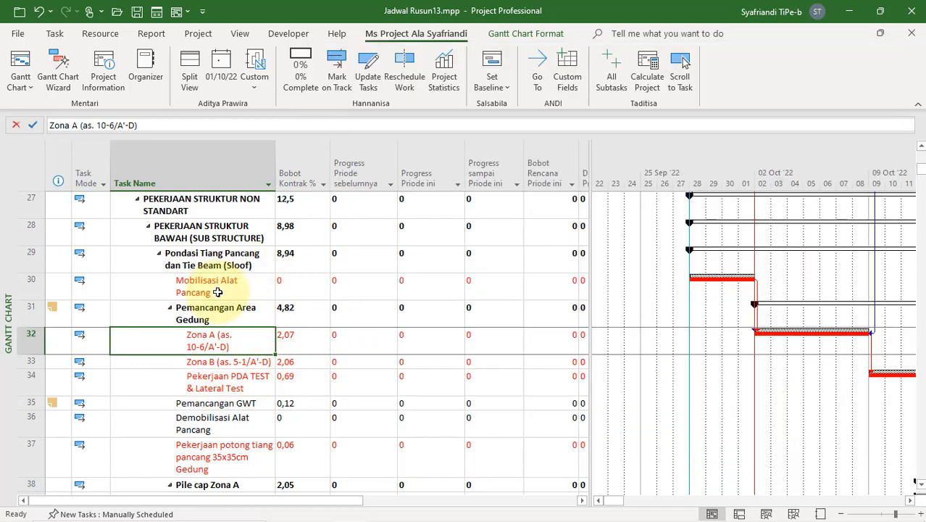
left_click(212, 291)
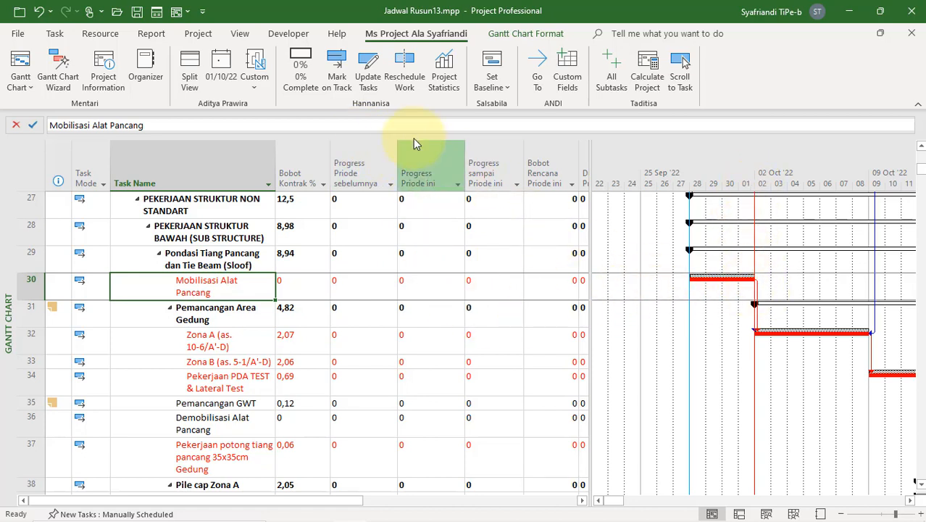
left_click(406, 72)
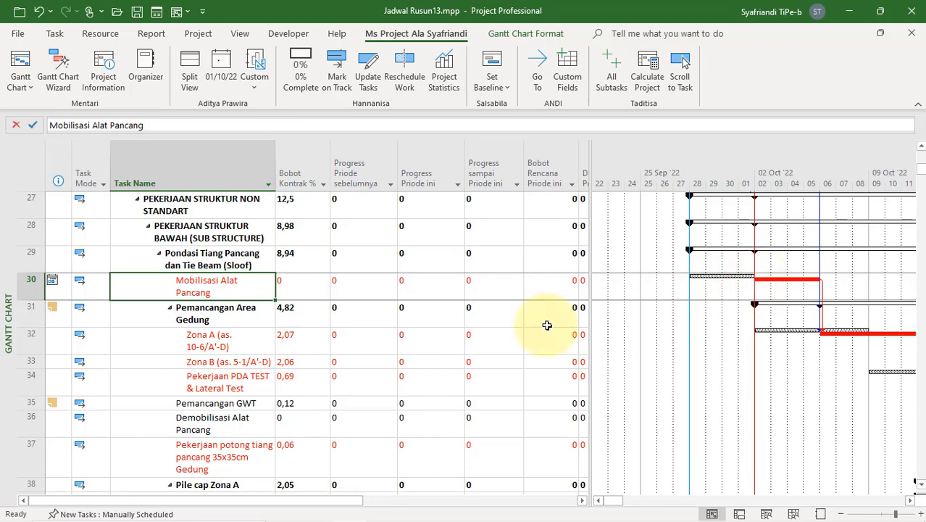
Step: Examine this period's progress, cumulative progress, progress deviation and schedule status columns, including the status of Mobilisasi Alat Pancang
scroll(382, 321, "up", 10)
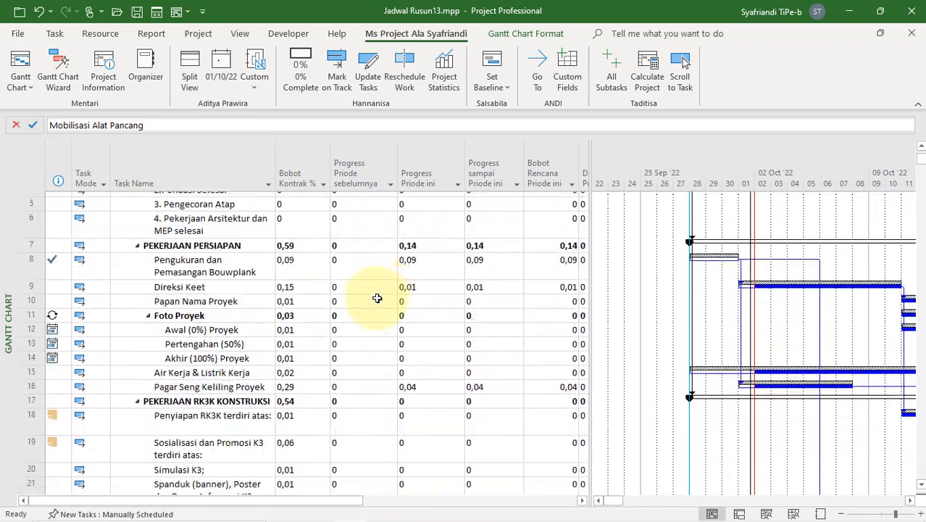
left_click_drag(410, 200, 409, 382)
left_click_drag(483, 200, 503, 384)
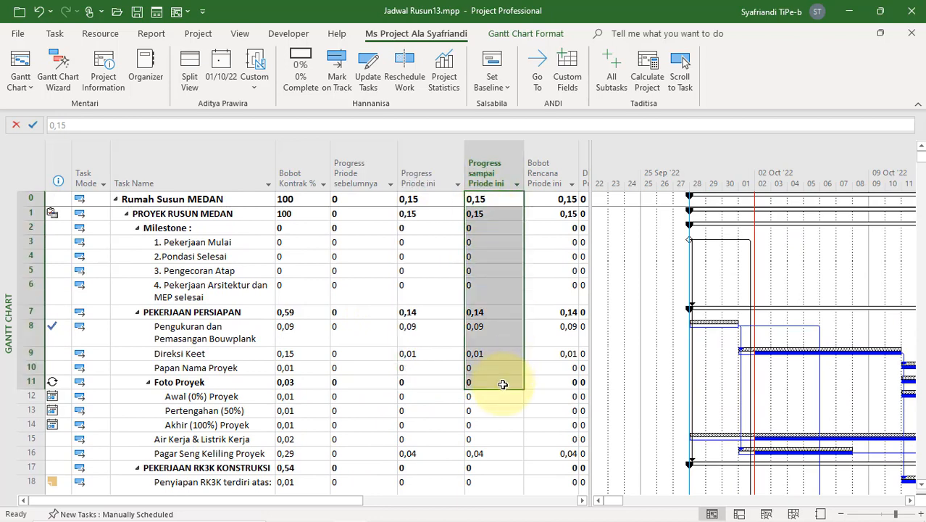
left_click_drag(588, 216, 608, 215)
left_click_drag(607, 312, 616, 413)
left_click_drag(645, 201, 652, 286)
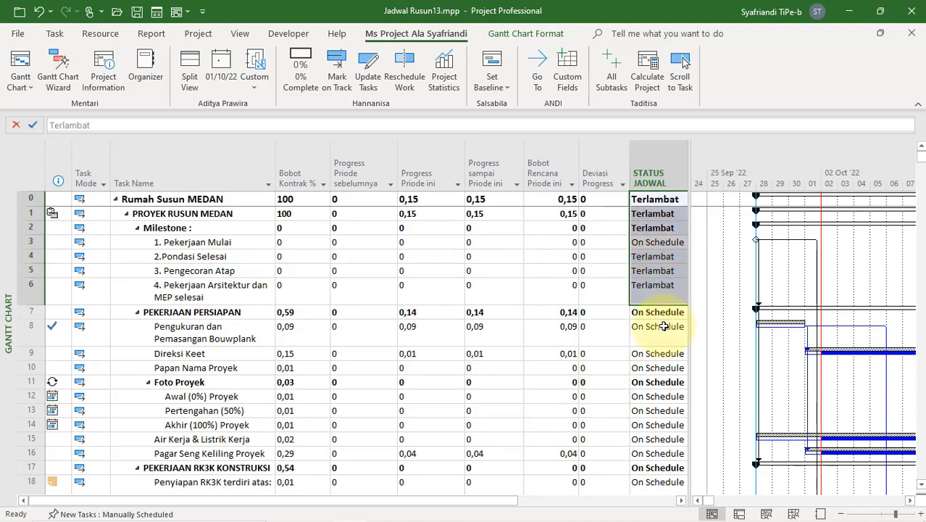
scroll(649, 362, "down", 8)
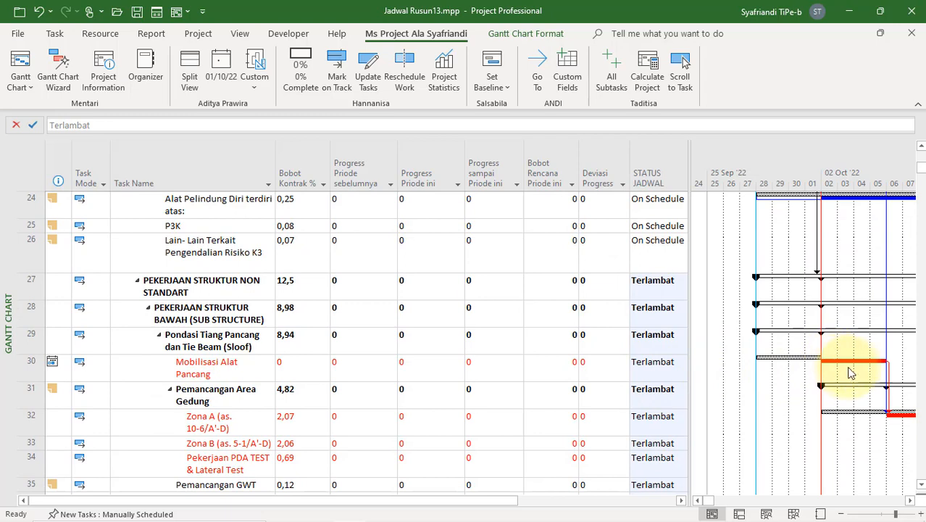
left_click(243, 378)
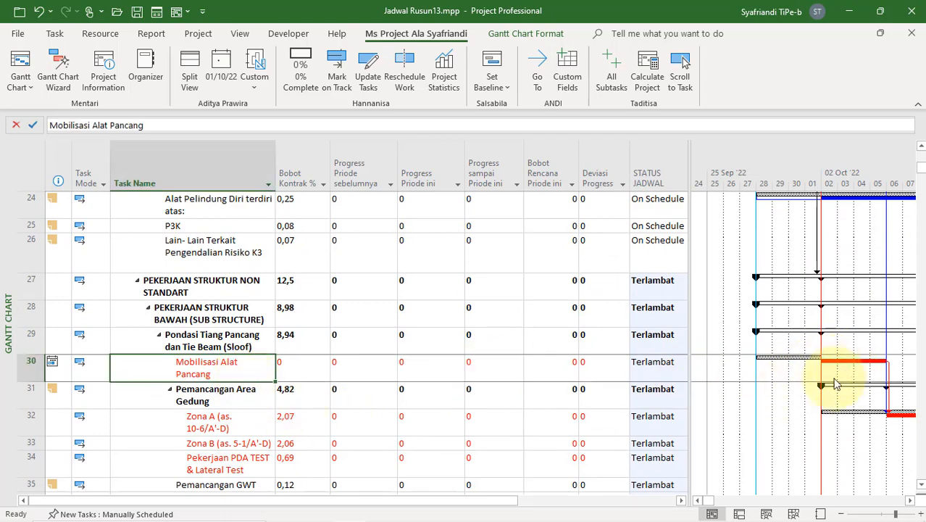
scroll(484, 398, "up", 8)
left_click(362, 227)
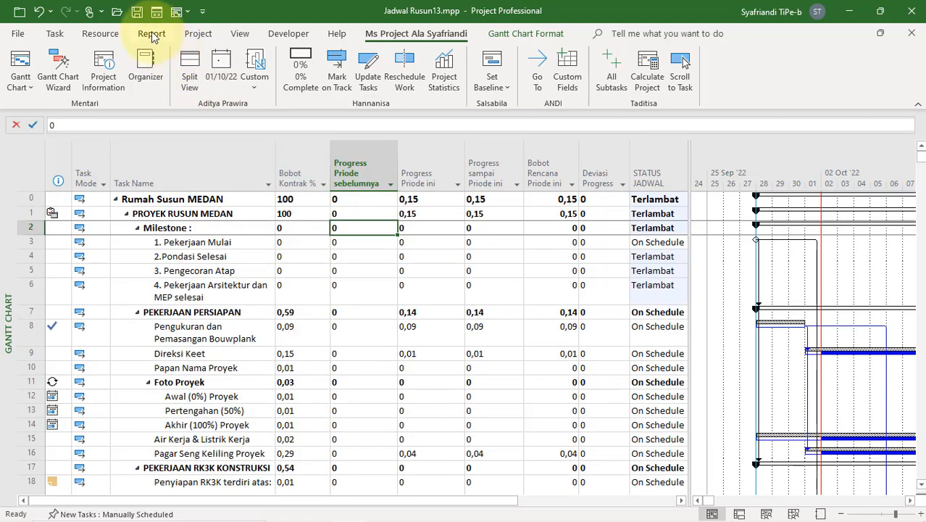
Step: Open the saved custom report containing the project's progress tables and charts
left_click(151, 34)
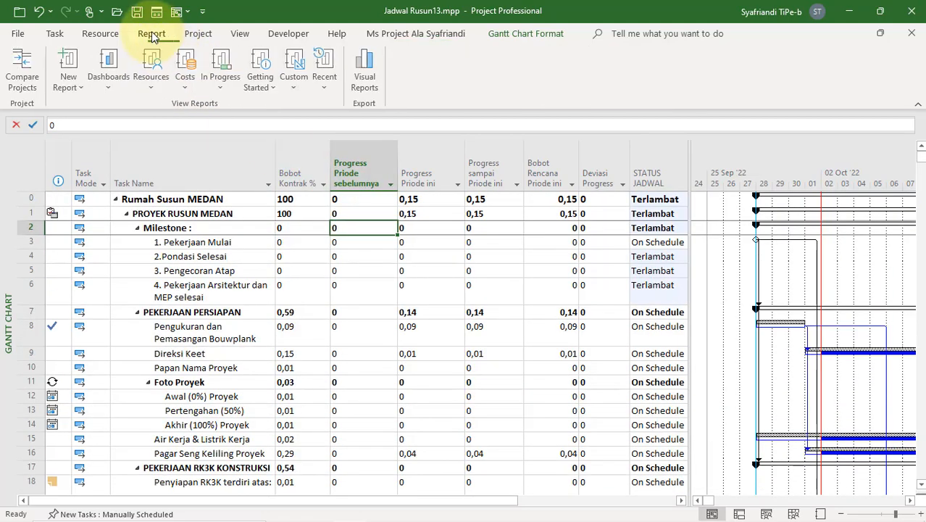
left_click(300, 86)
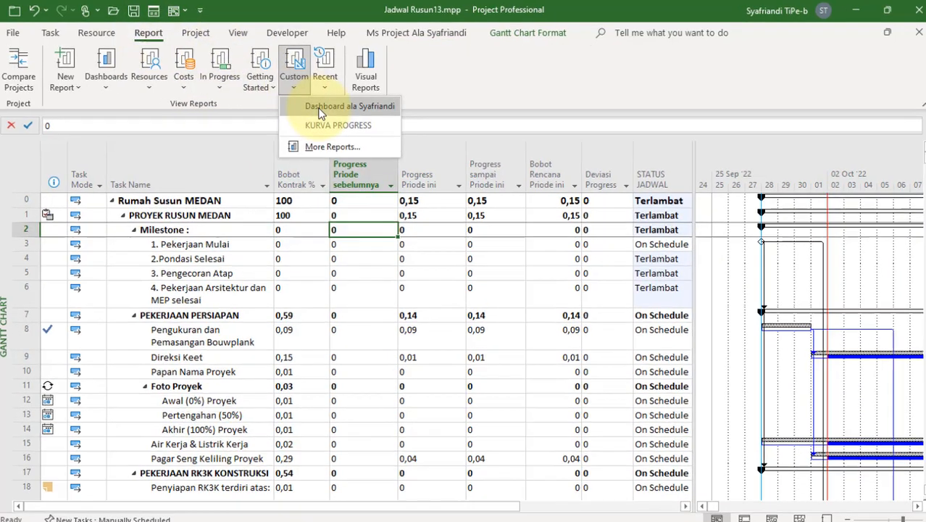
left_click(319, 106)
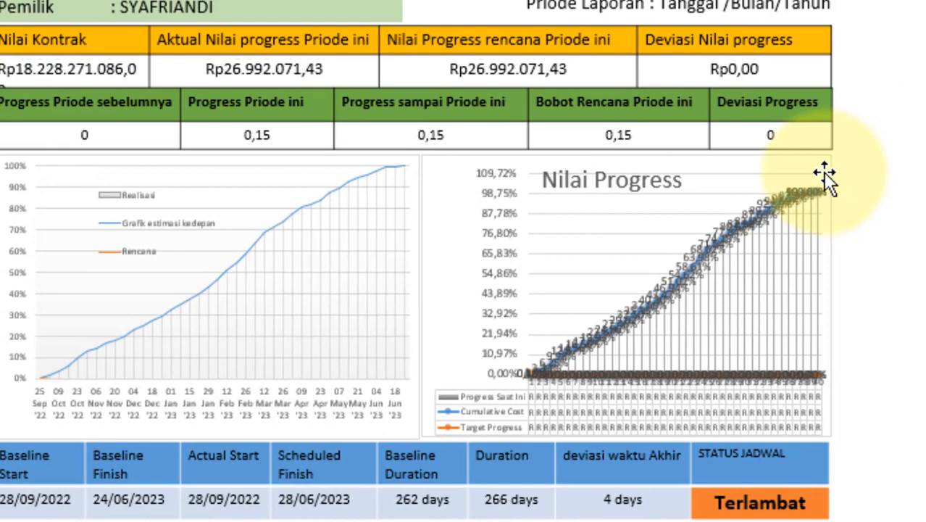
Step: Filter the Nilai Progress chart in the report to show only categories 1, 2 and 3
left_click(824, 173)
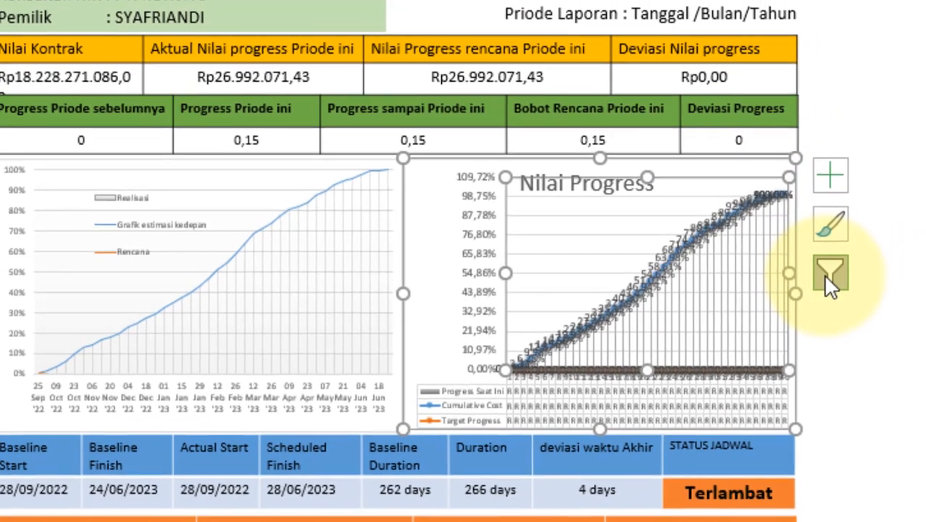
left_click(864, 283)
left_click(761, 320)
left_click(755, 348)
left_click(753, 378)
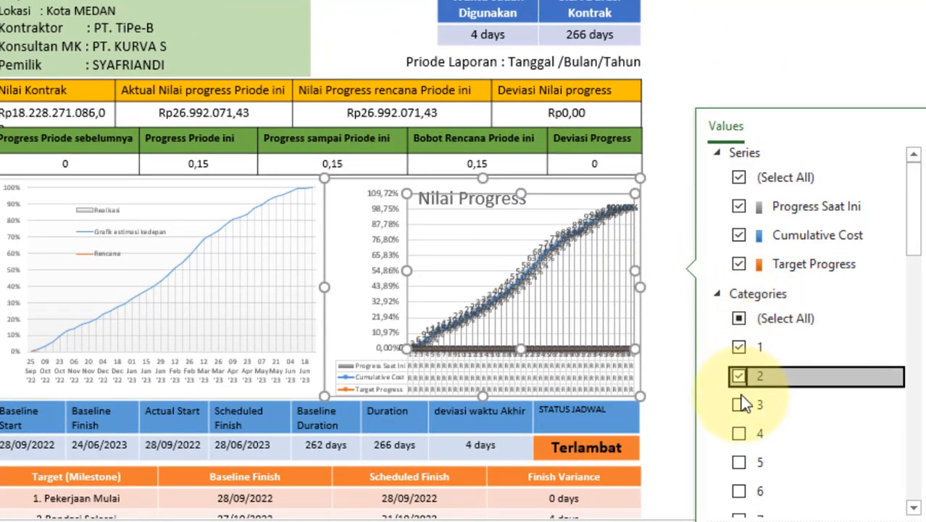
left_click(738, 405)
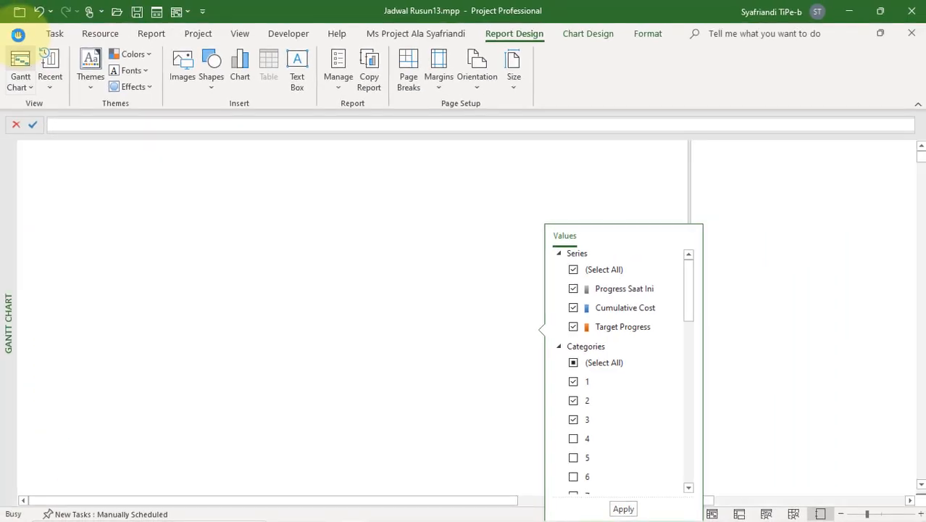
Step: Return to the Gantt Chart and copy the Progress sampai Priode ini column into the Progress Priode sebelumnya column
left_click_drag(690, 210, 616, 283)
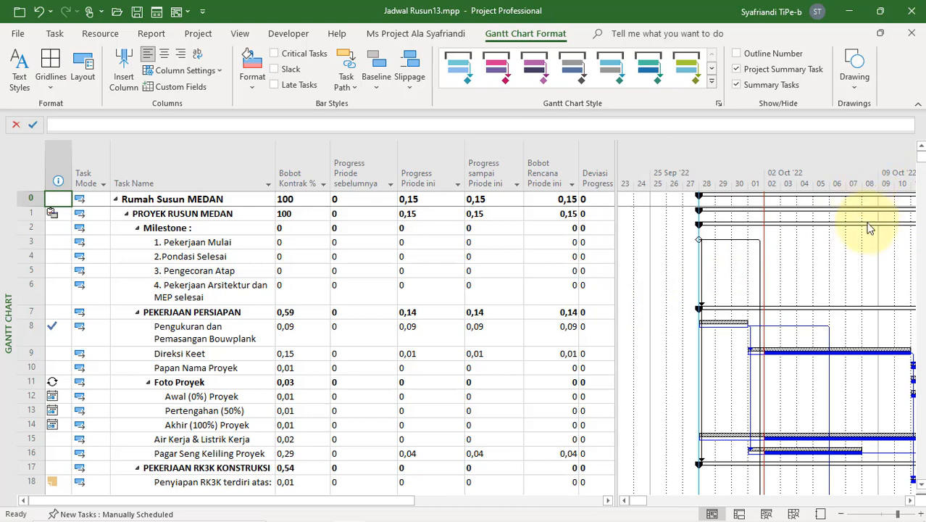
left_click_drag(563, 198, 569, 310)
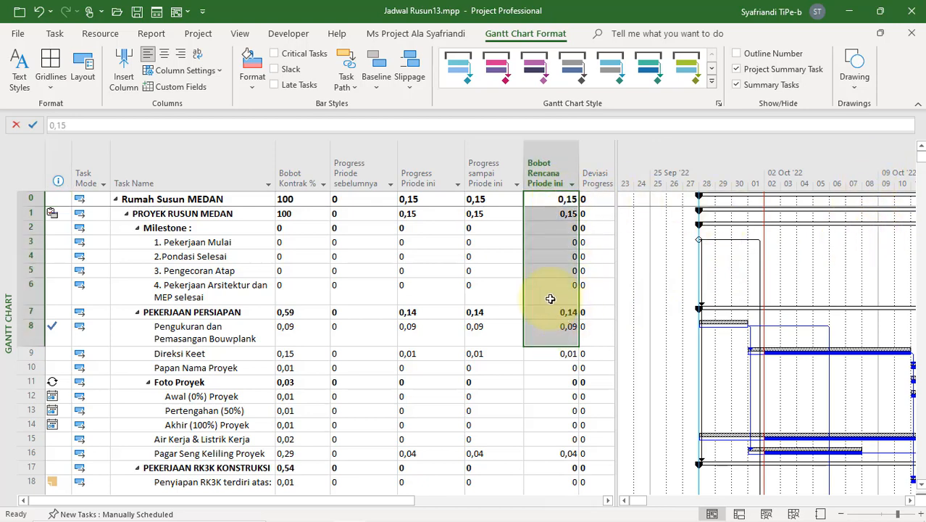
left_click(479, 176)
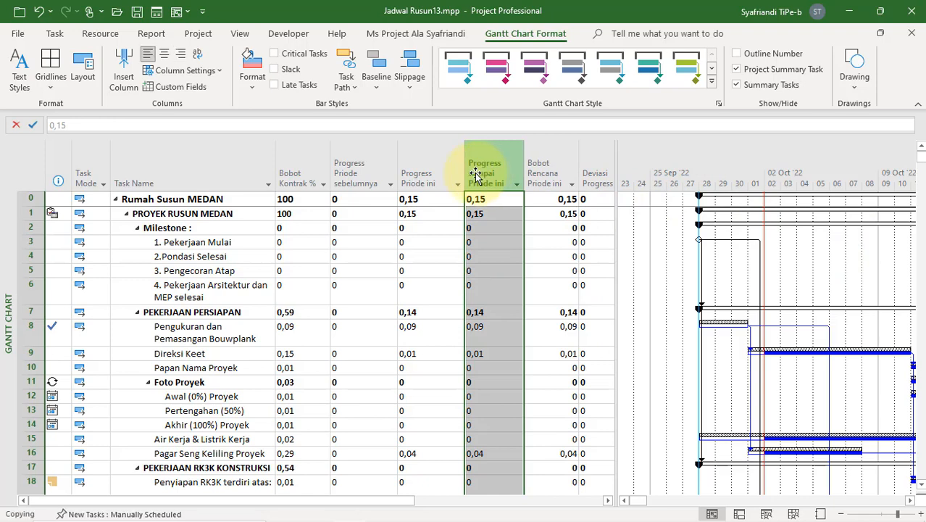
left_click(374, 174)
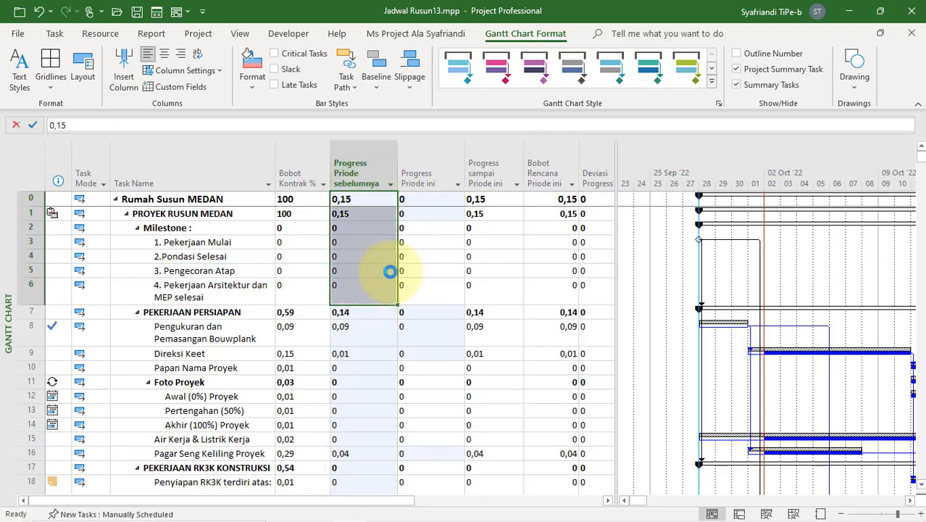
Step: Set the project status date to 08/10/2022
left_click_drag(427, 199, 427, 371)
left_click_drag(348, 198, 393, 351)
left_click(502, 227)
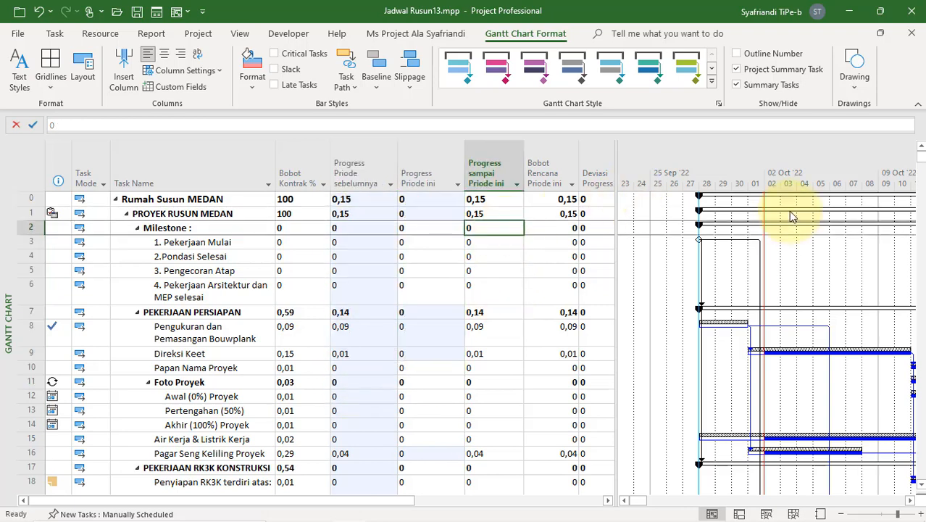
left_click(384, 33)
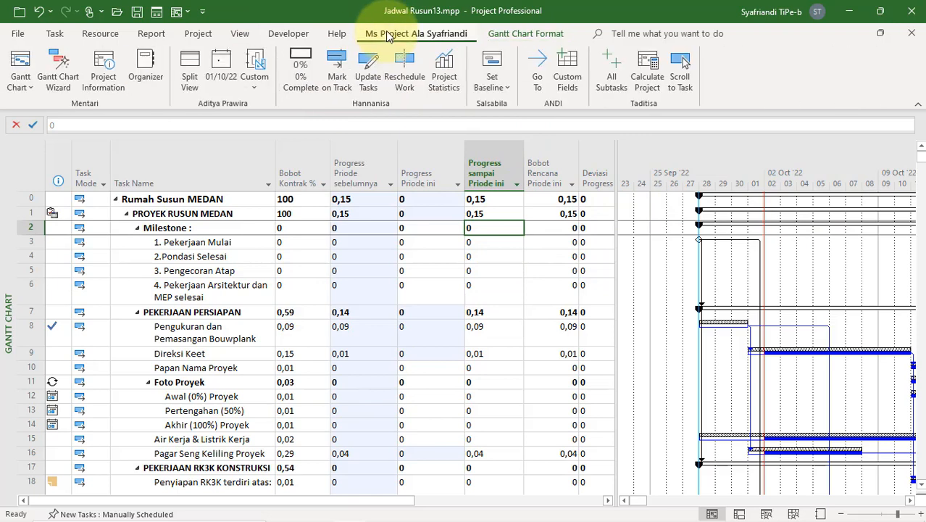
left_click(222, 71)
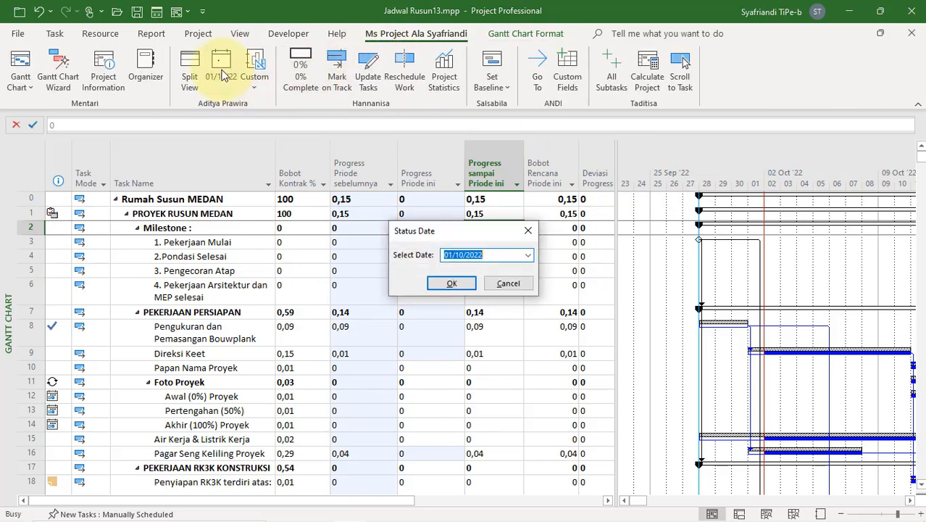
left_click(528, 255)
left_click(518, 307)
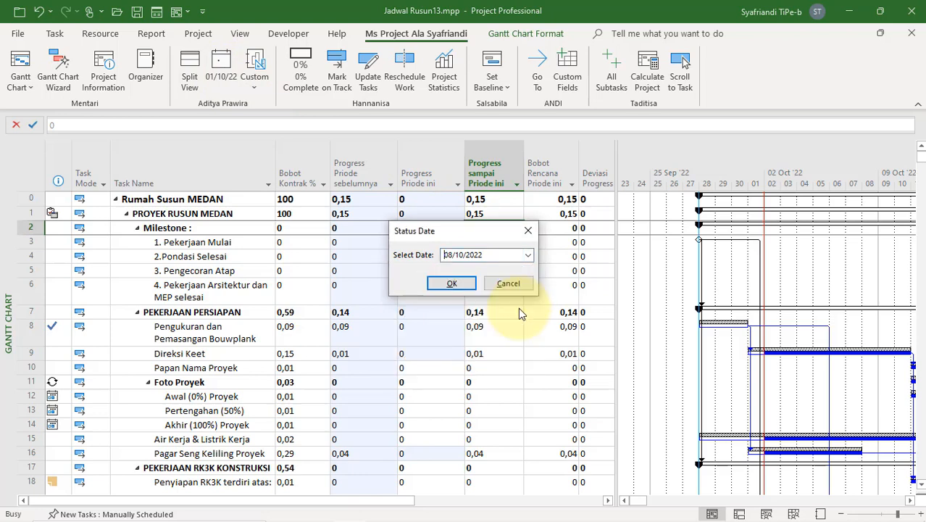
left_click(455, 283)
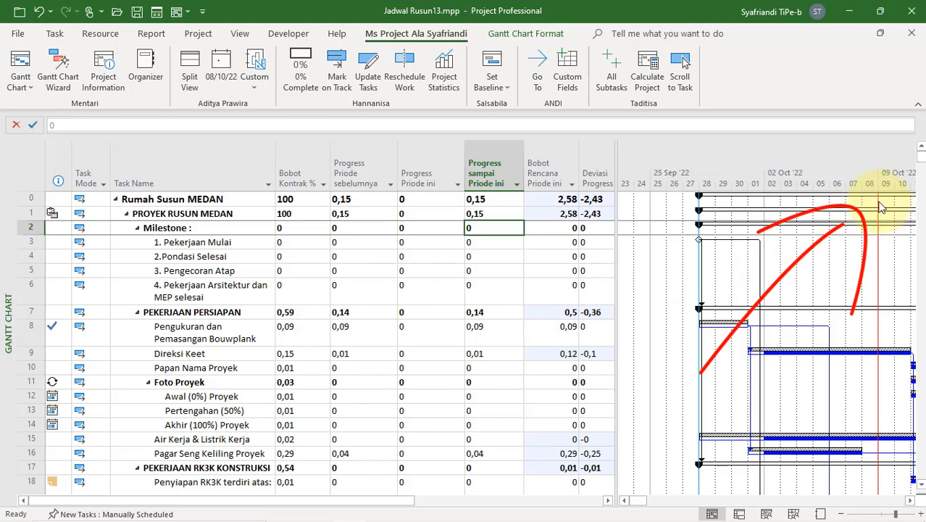
Step: Review the planned weights in Bobot Rencana Priode ini and bring the Direksi Keet task's progress up to the status date
left_click_drag(553, 201, 557, 331)
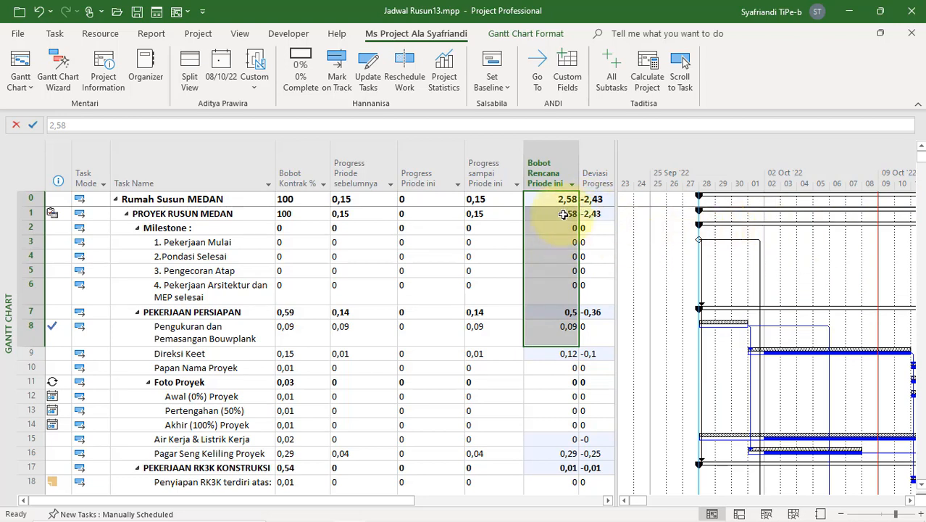
left_click(221, 341)
left_click(242, 355)
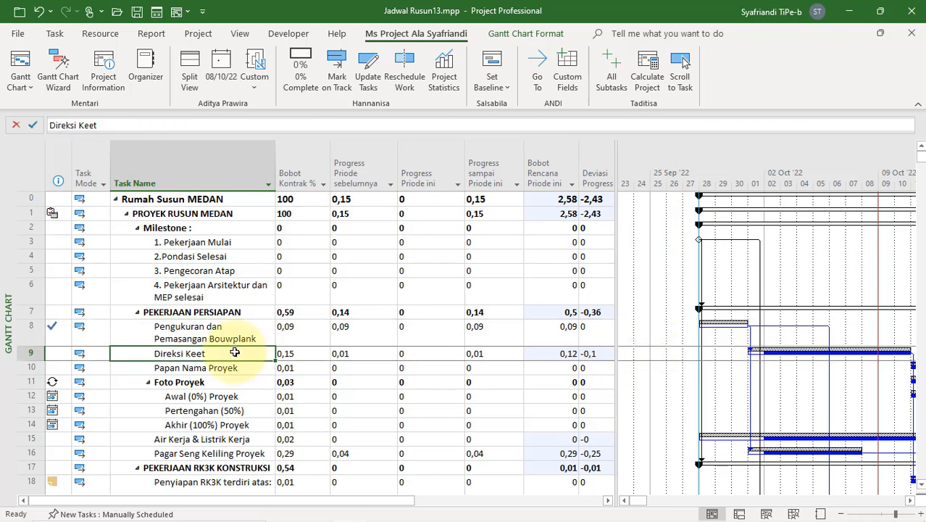
left_click_drag(877, 361, 882, 356)
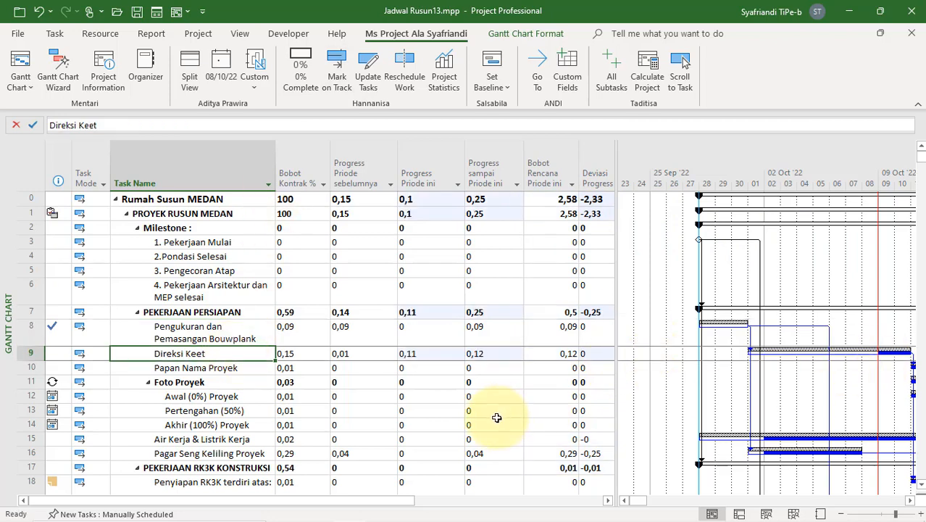
Step: Mark the remaining preparation and safety tasks on track, including Jaring Pengaman through Mobilisasi Alat Pancang
scroll(308, 388, "down", 2)
left_click_drag(208, 333, 214, 428)
left_click(336, 69)
scroll(449, 380, "down", 10)
scroll(399, 351, "up", 2)
left_click_drag(201, 259, 202, 460)
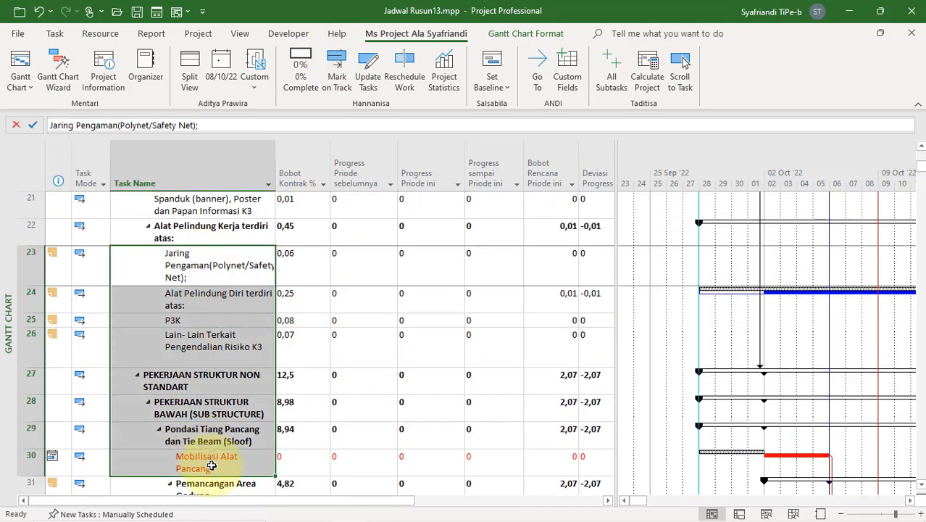
left_click(338, 74)
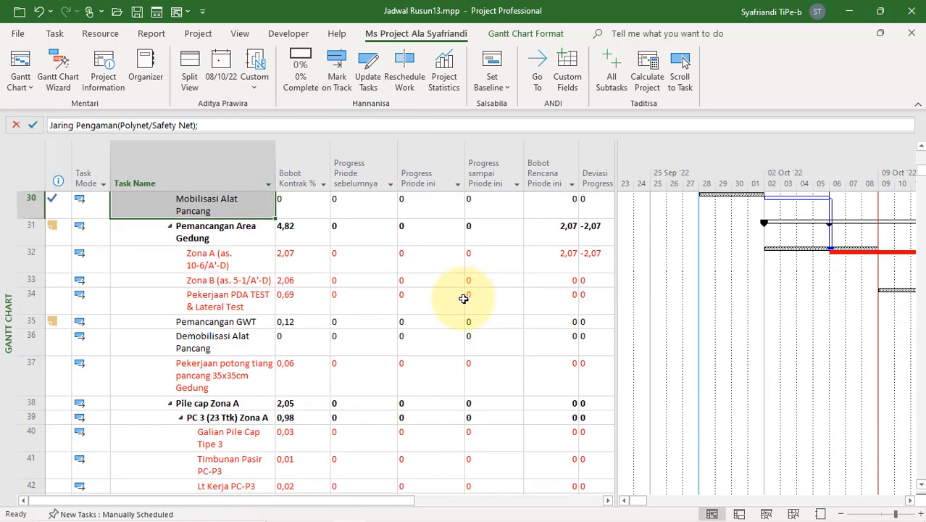
Step: Mark Pemancangan Area Gedung with Zona A, Zona B and Pekerjaan PDA TEST & Lateral Test on track
left_click_drag(235, 225, 210, 303)
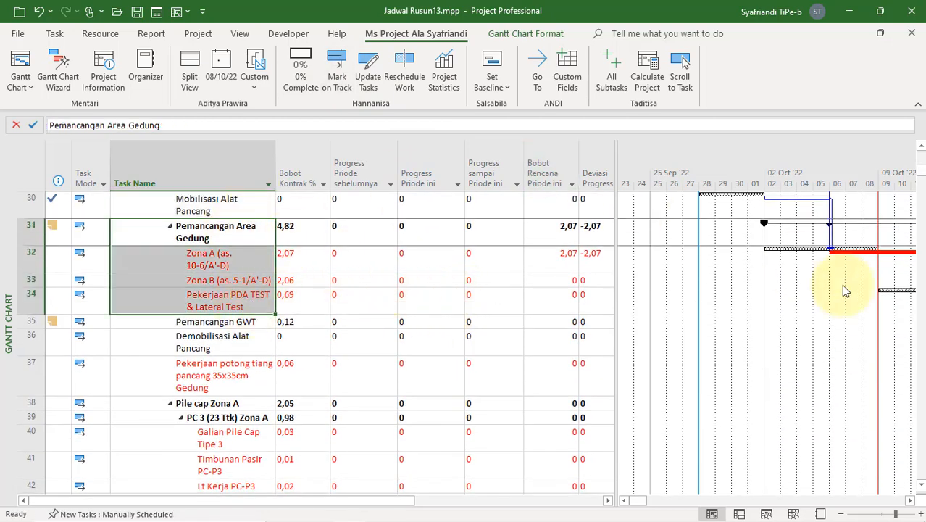
left_click(348, 72)
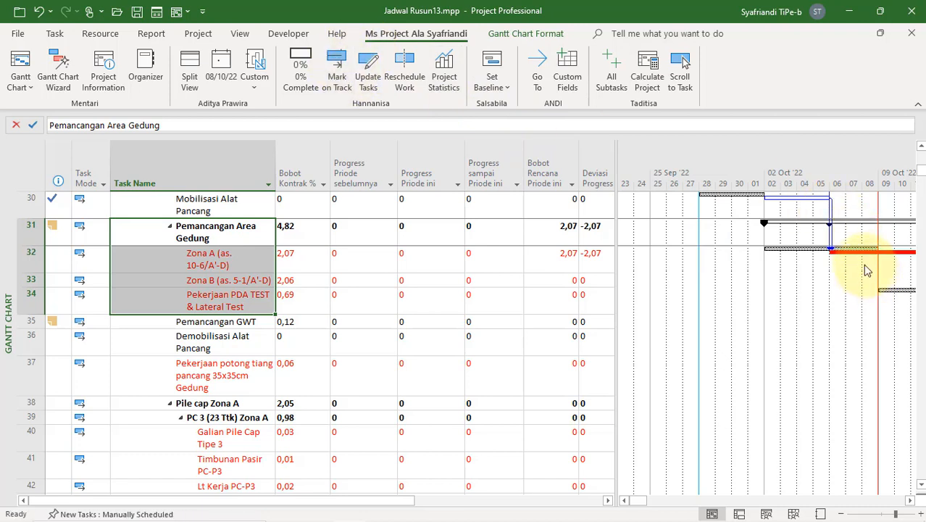
left_click(435, 258)
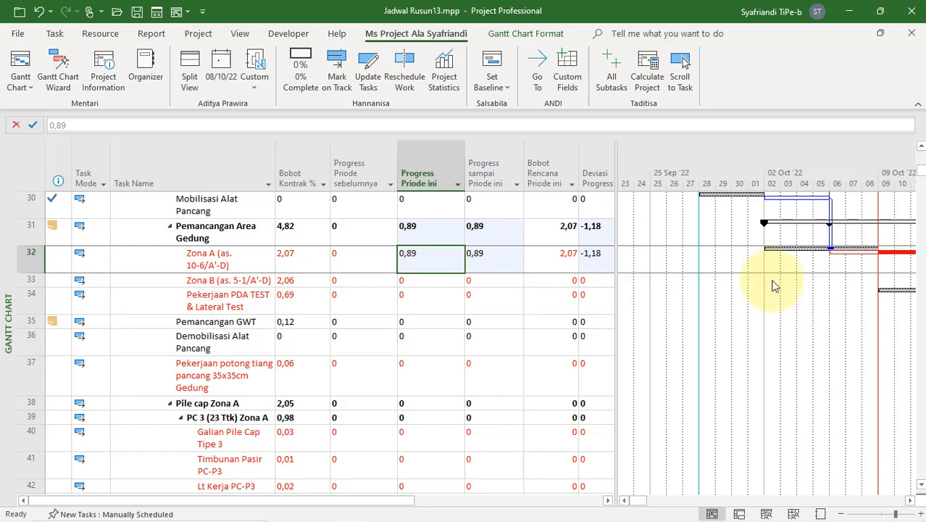
Step: Split the view for Zona A (as. 10-6/A'-D), showing Task Usage below the Gantt Chart with the timeline at the task's dates
left_click(201, 264)
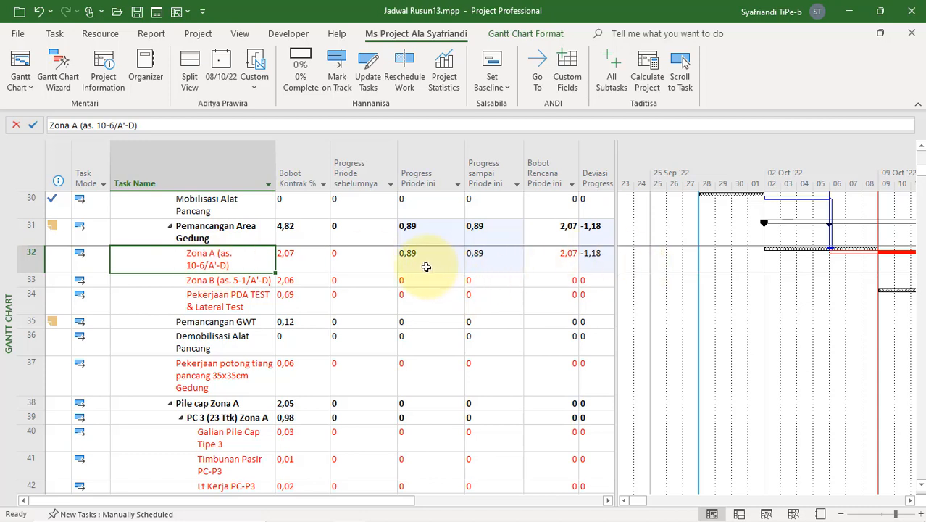
left_click_drag(920, 493, 894, 305)
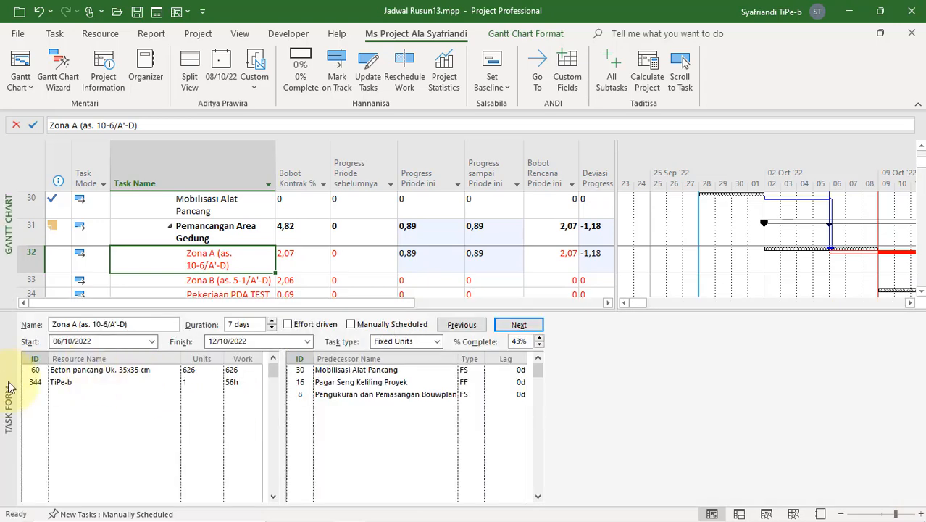
right_click(9, 386)
left_click(107, 210)
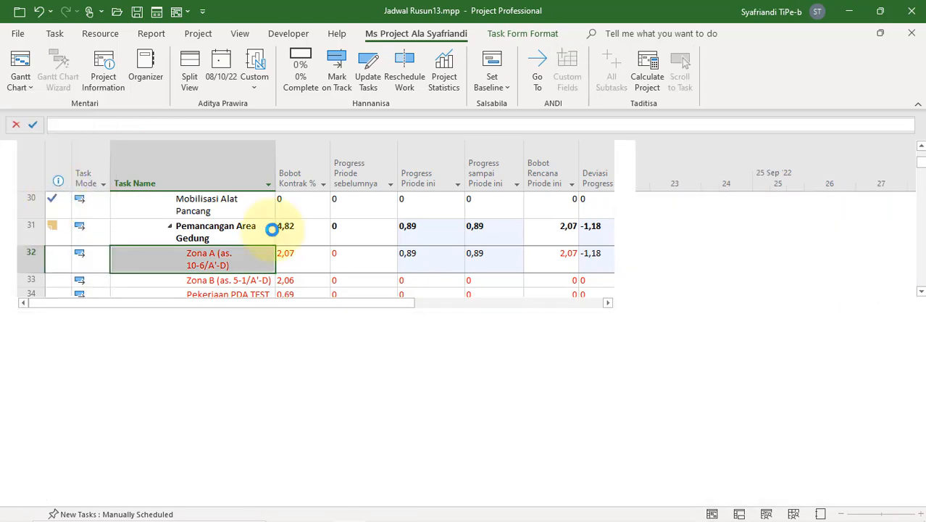
left_click_drag(613, 324, 523, 336)
left_click(685, 67)
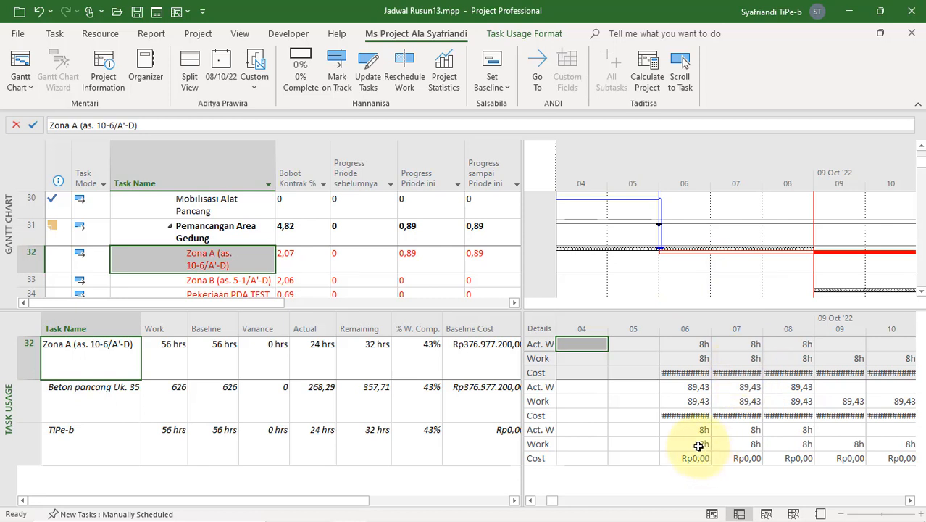
Step: Change the project's scheduling options so that work is entered in Days
mouse_move(732, 520)
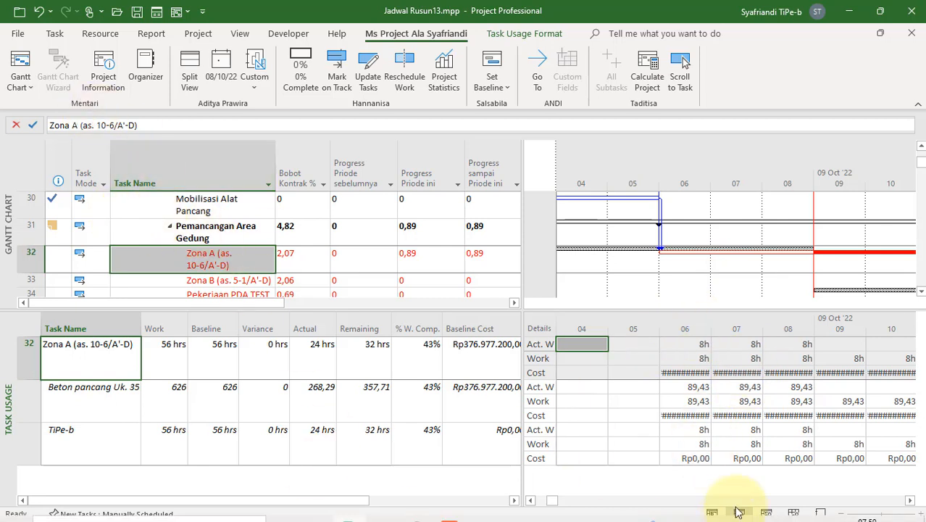
left_click(694, 442)
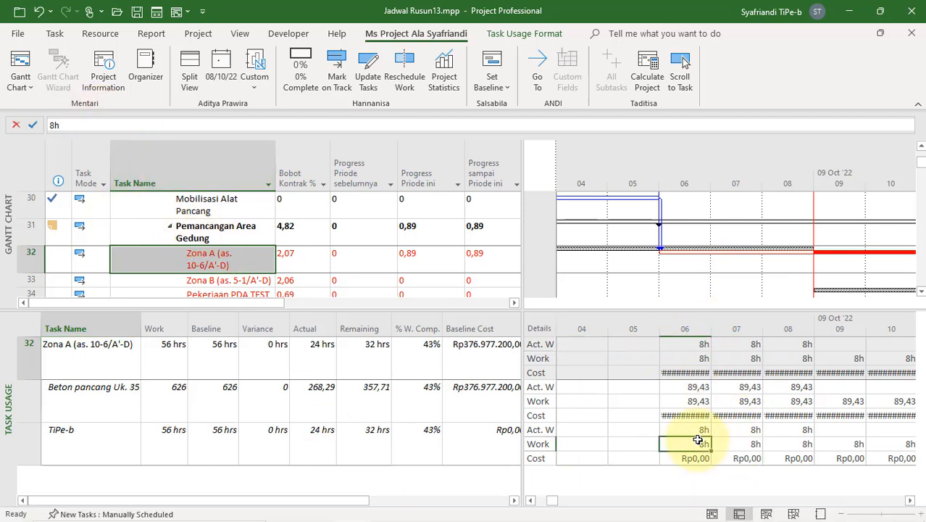
left_click(382, 440)
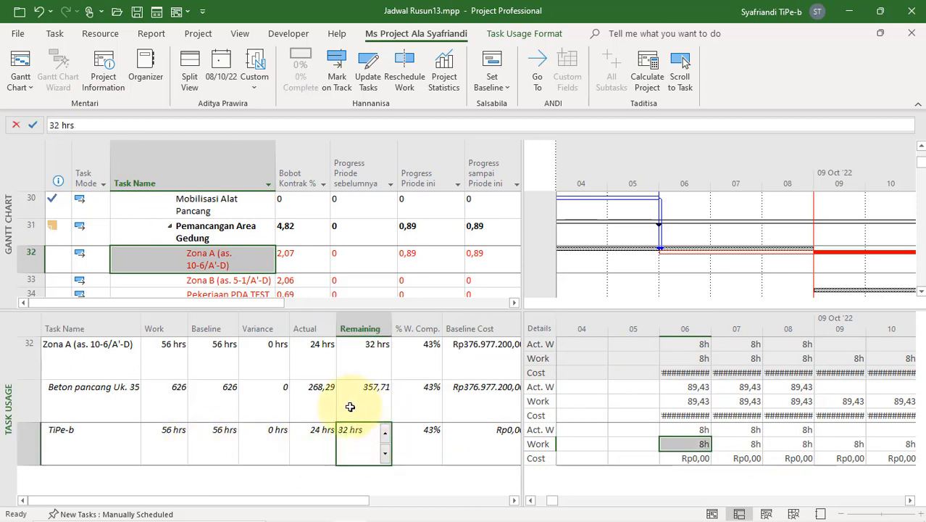
left_click(19, 35)
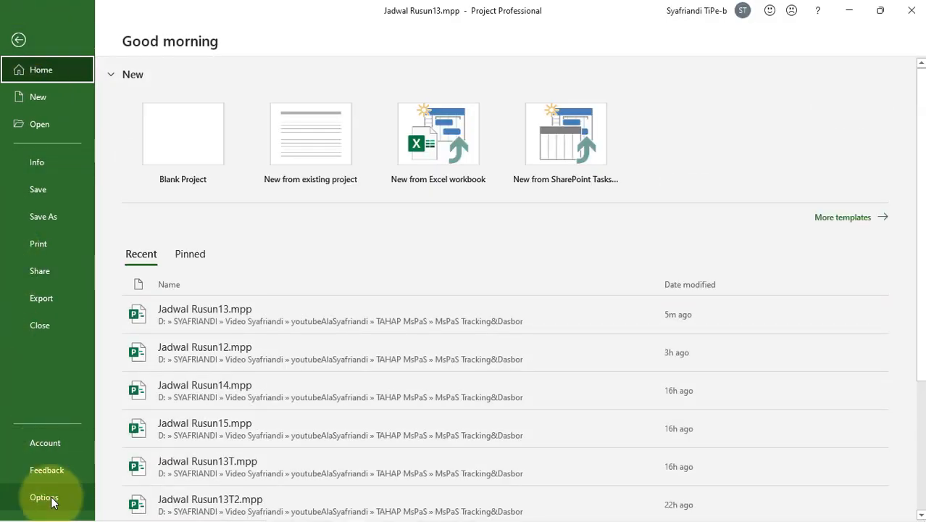
left_click(44, 496)
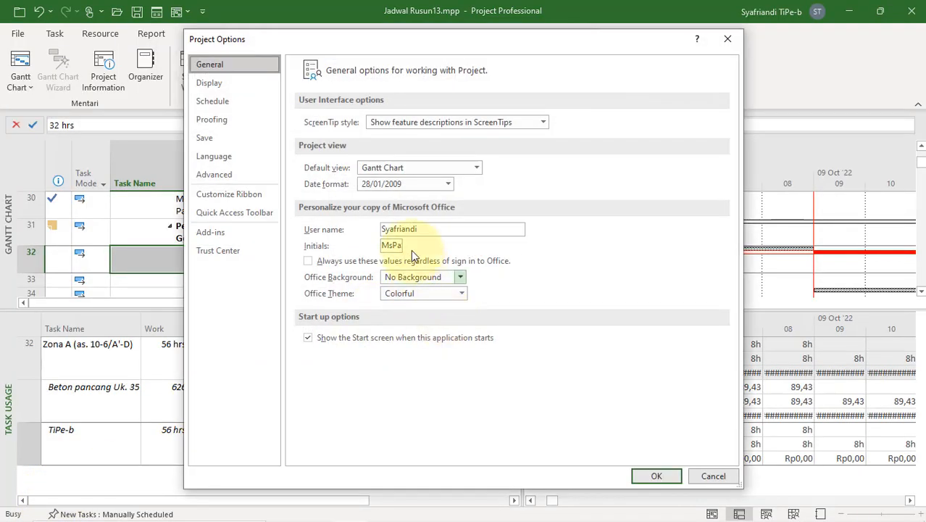
left_click(232, 103)
left_click(484, 395)
left_click(464, 438)
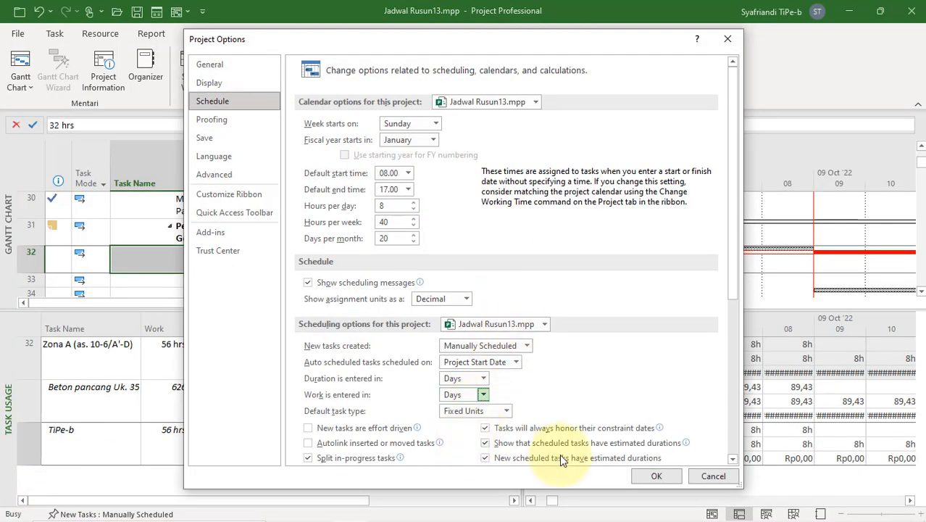
left_click(656, 476)
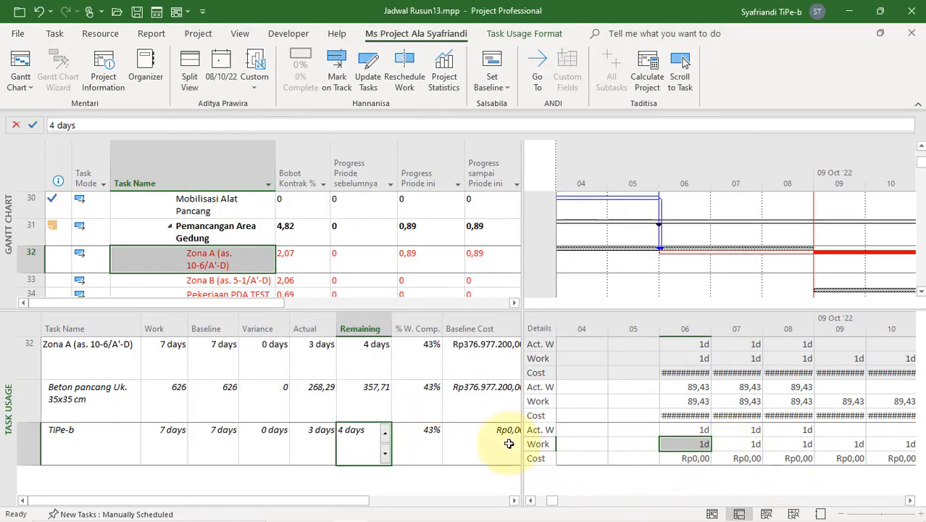
Step: Reorder the Task Usage detail rows so that Work comes above Actual Work
left_click(304, 439)
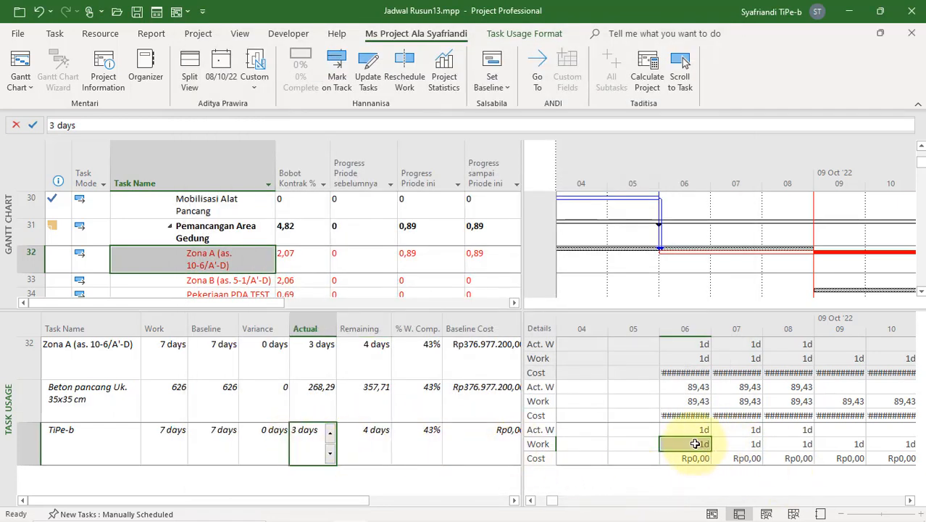
left_click_drag(694, 443, 802, 445)
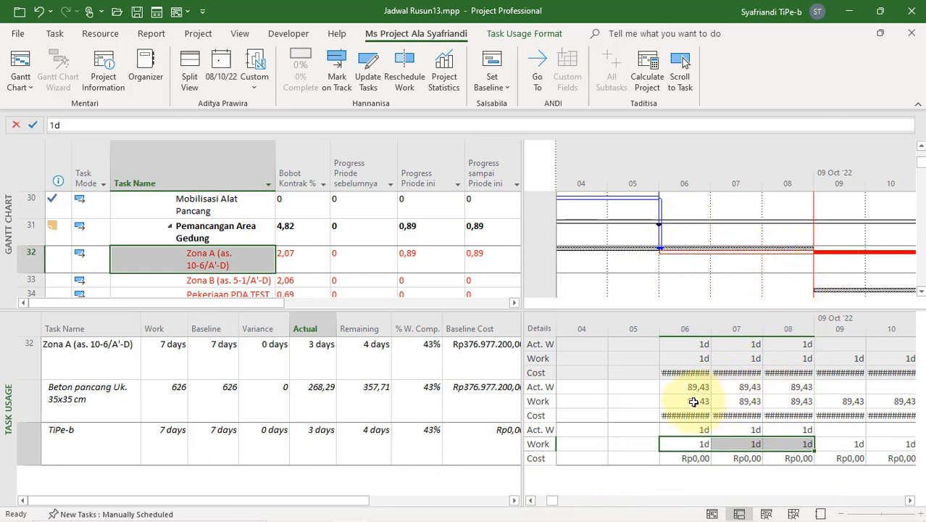
right_click(537, 348)
left_click(580, 185)
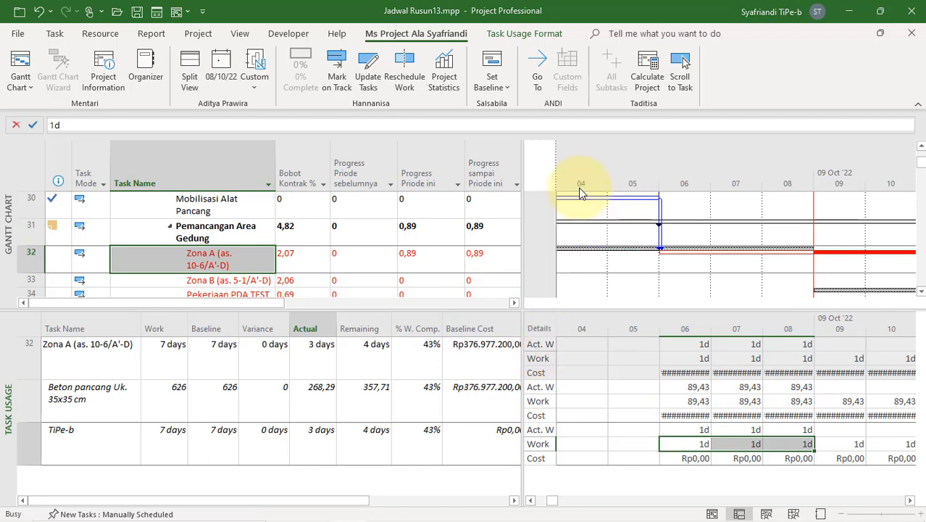
left_click(514, 231)
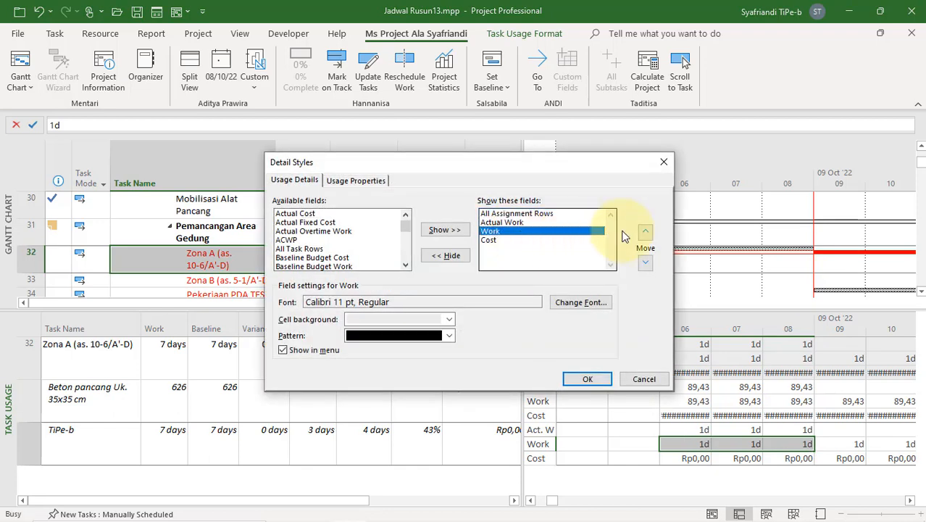
left_click(644, 237)
left_click(588, 379)
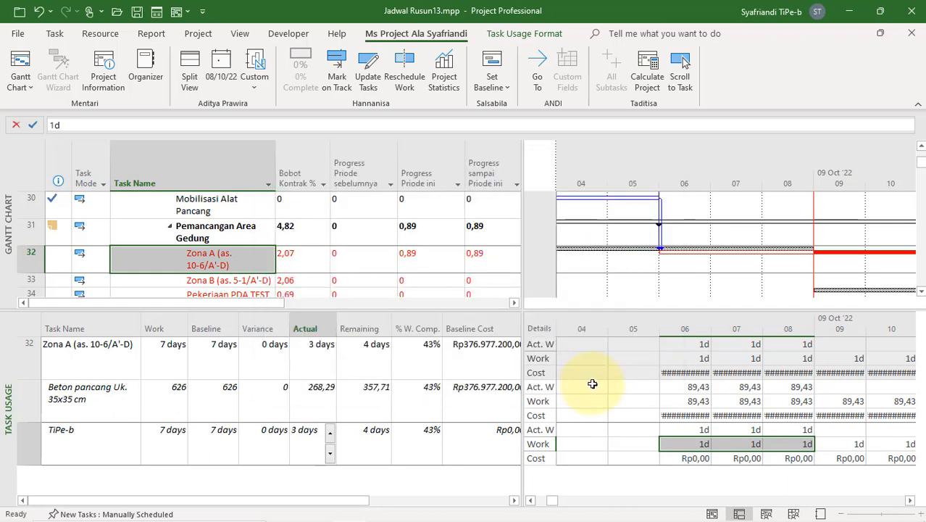
Step: Examine Zona A's current-period progress alongside the planned, actual and baseline work of Beton pancang Uk. 35x35 cm for 06 to 08 October
left_click(725, 389)
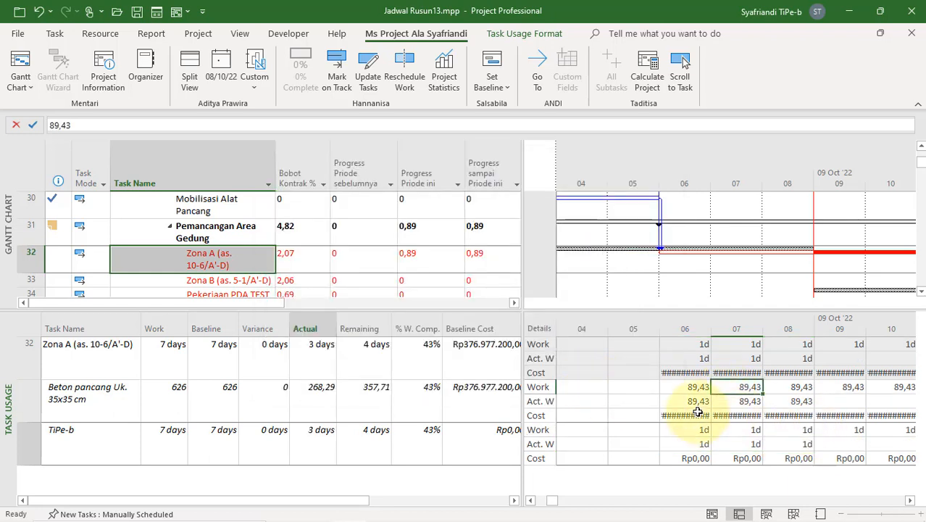
left_click(432, 258)
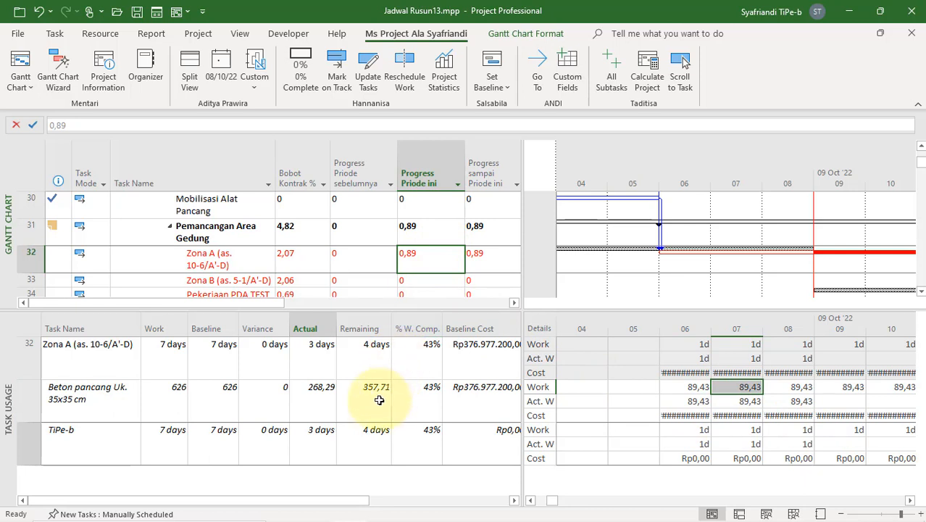
left_click(329, 406)
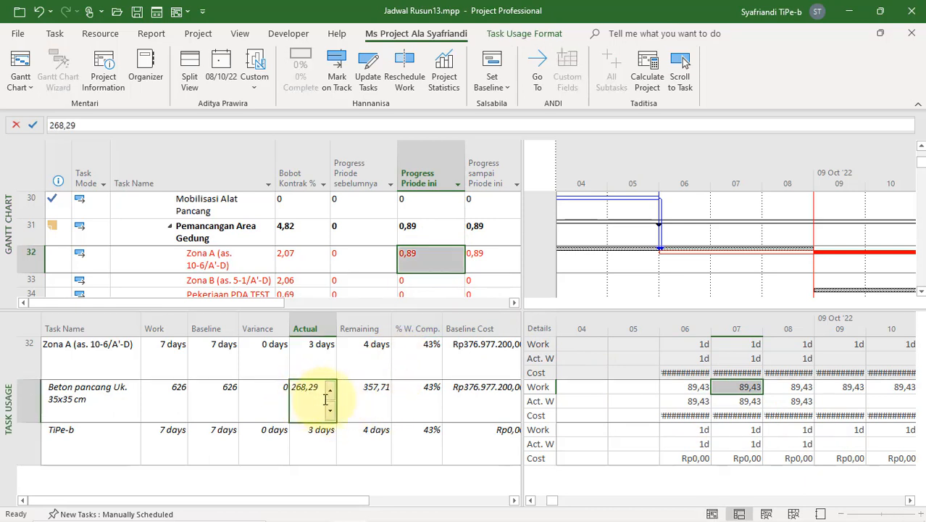
left_click(802, 403)
left_click_drag(696, 402, 787, 402)
left_click_drag(681, 386, 784, 394)
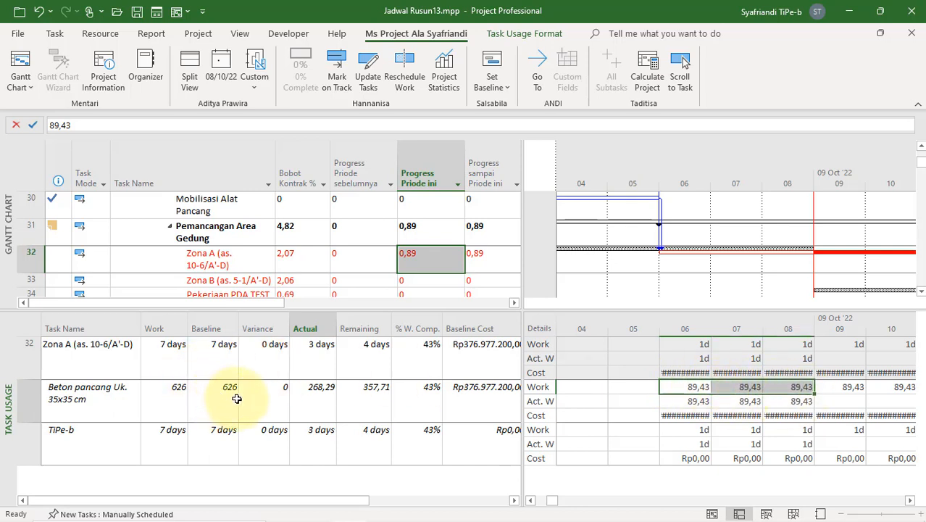
left_click(229, 355)
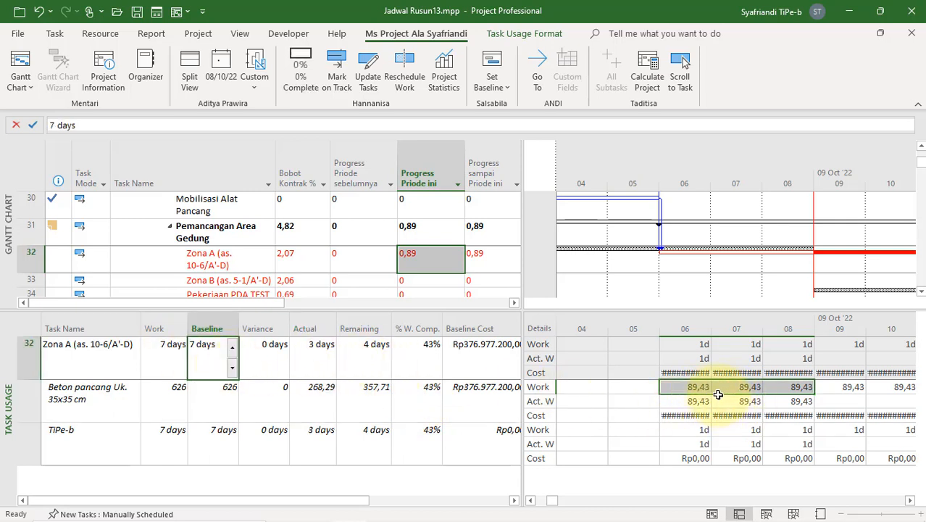
left_click(698, 402)
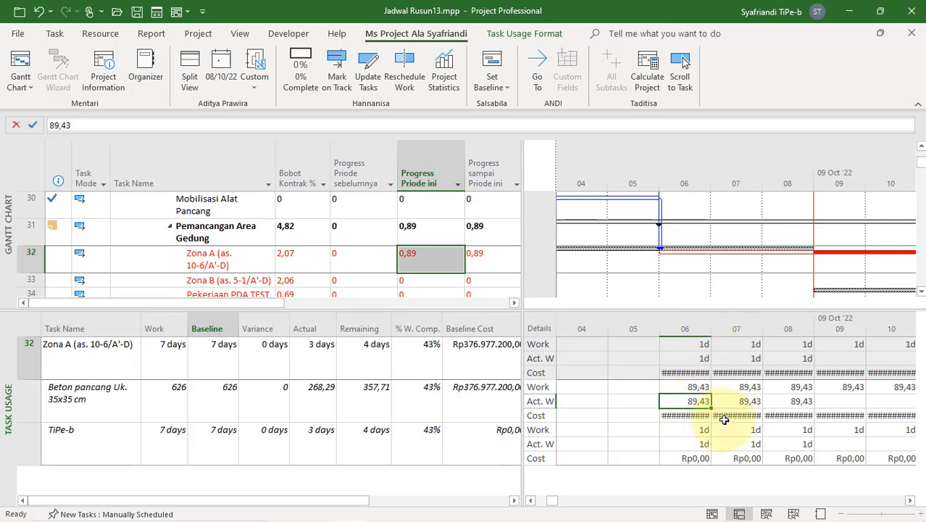
Step: Set the actual work of Beton pancang Uk. 35x35 cm for 06 October to 30 and check Zona A's current-period progress
left_click(434, 259)
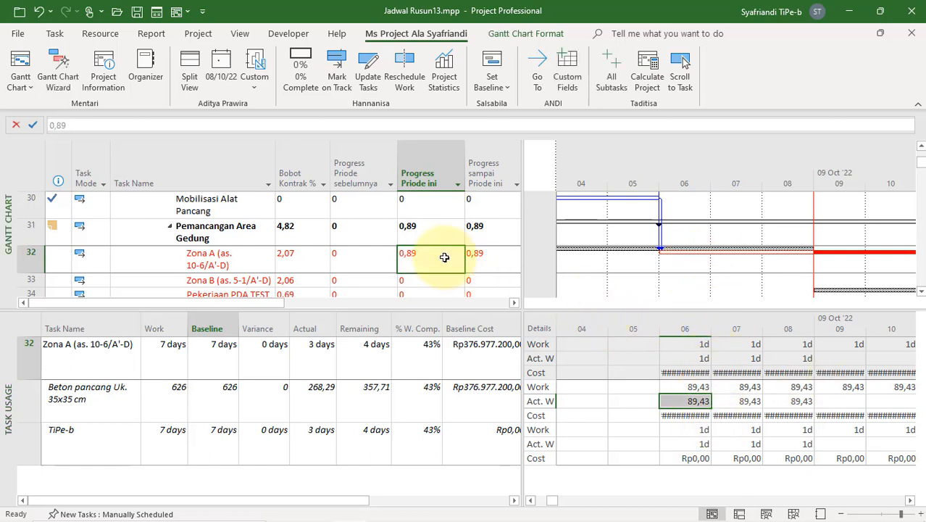
double_click(691, 401)
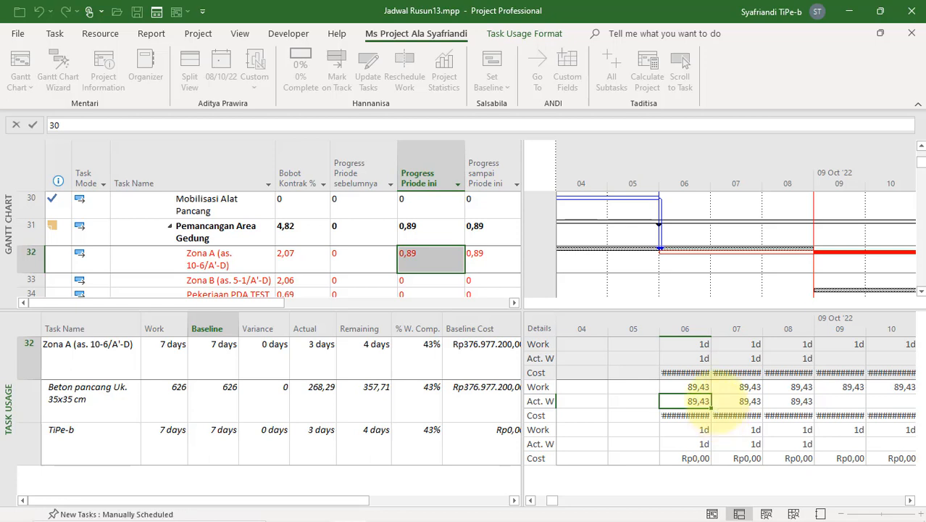
key("Return")
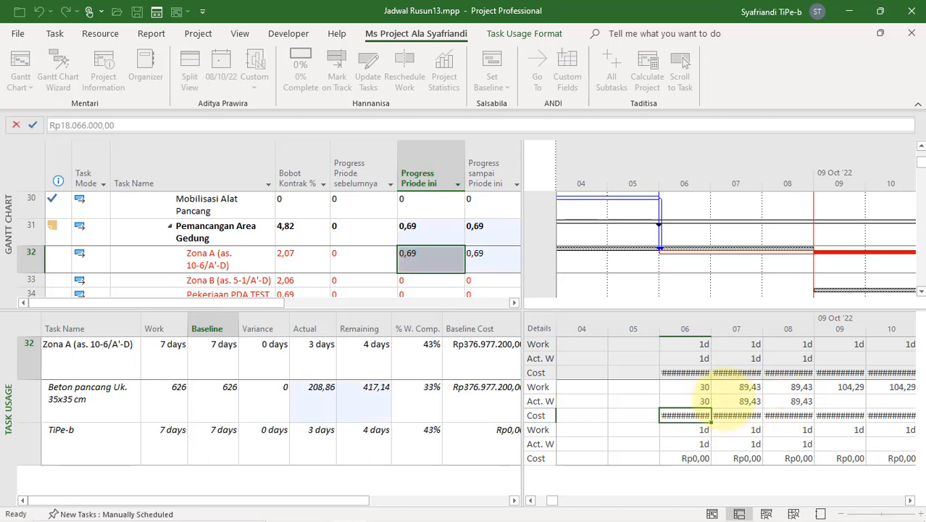
left_click(426, 262)
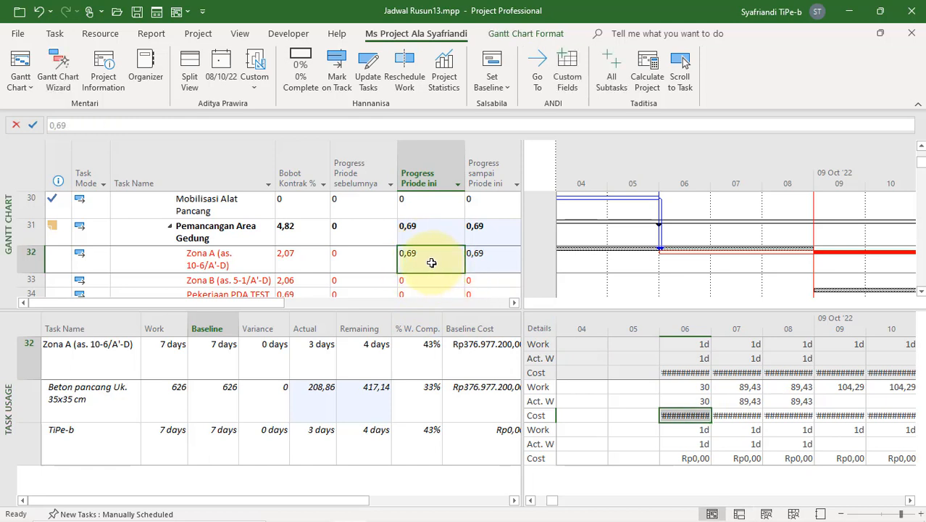
left_click(698, 400)
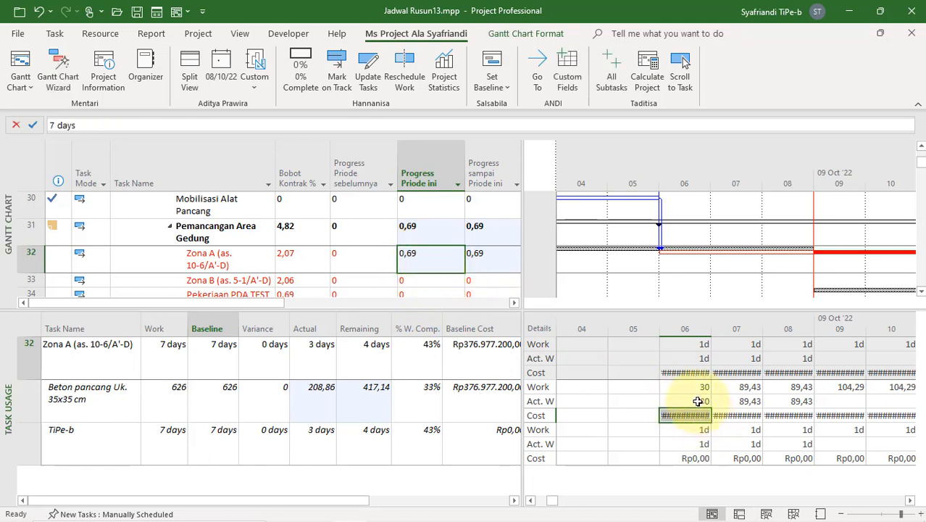
left_click(316, 387)
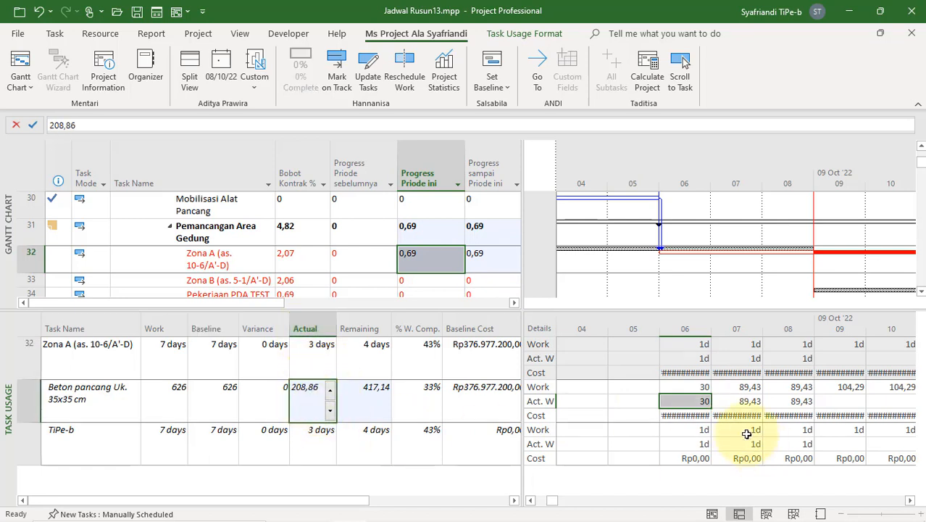
Step: Set the actual work of Beton pancang Uk. 35x35 cm to 50 for 07 October and 250 for 08 October
left_click(742, 400)
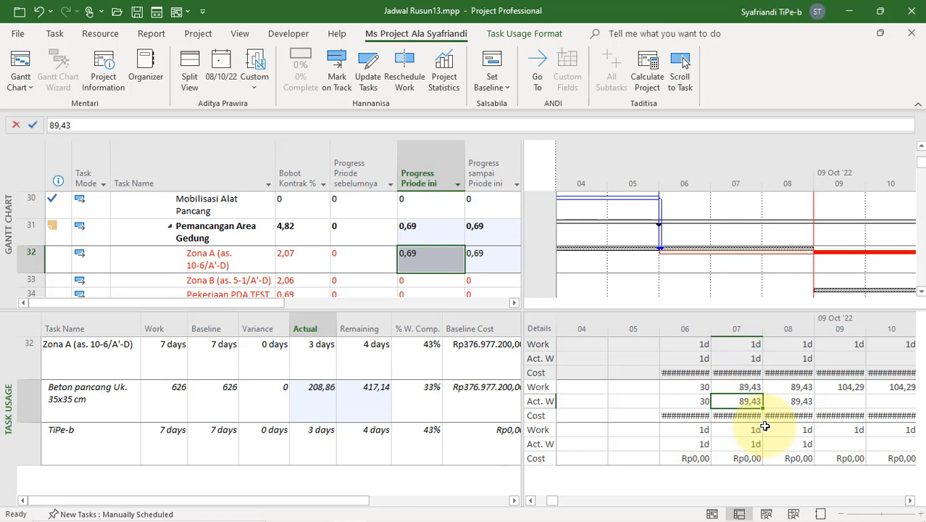
type("50")
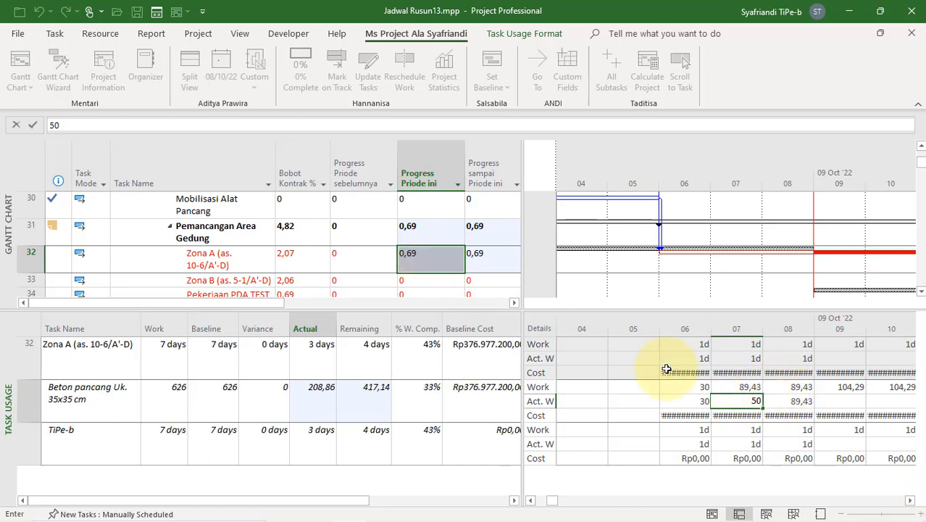
left_click(784, 400)
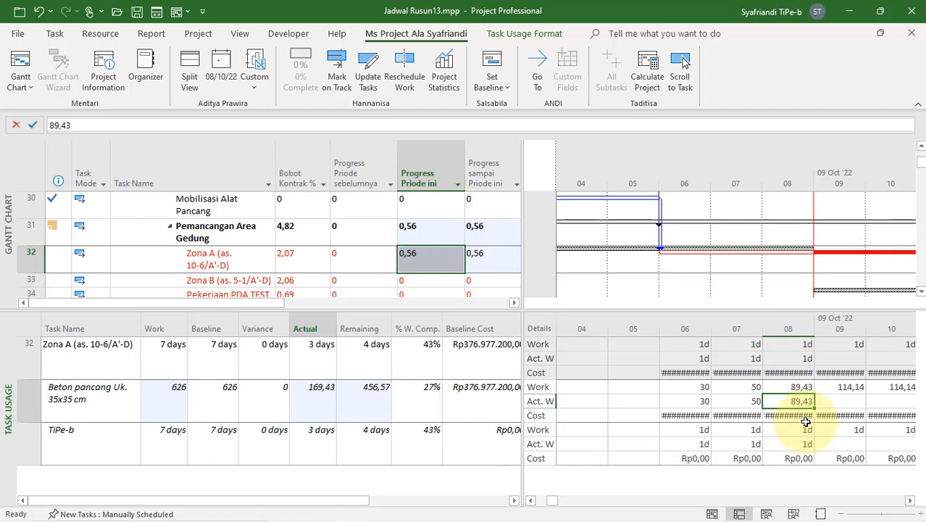
type("250")
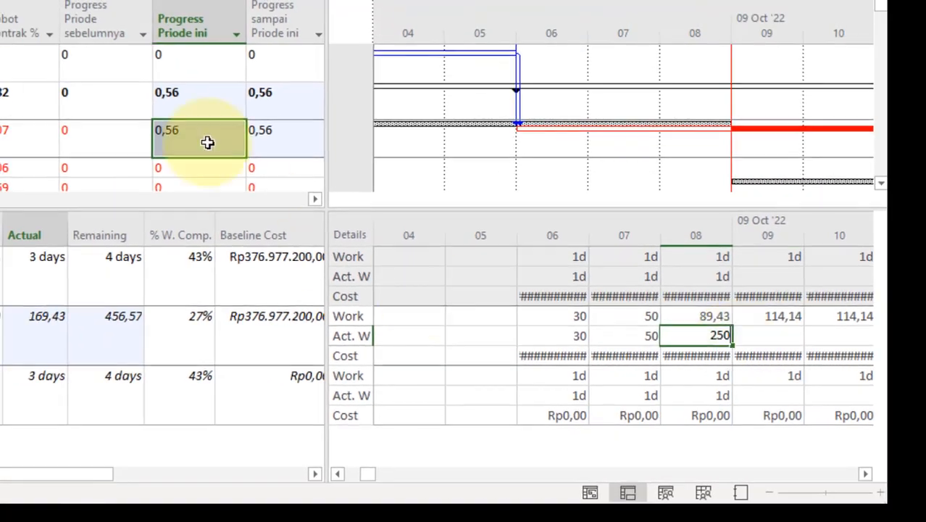
left_click(645, 341)
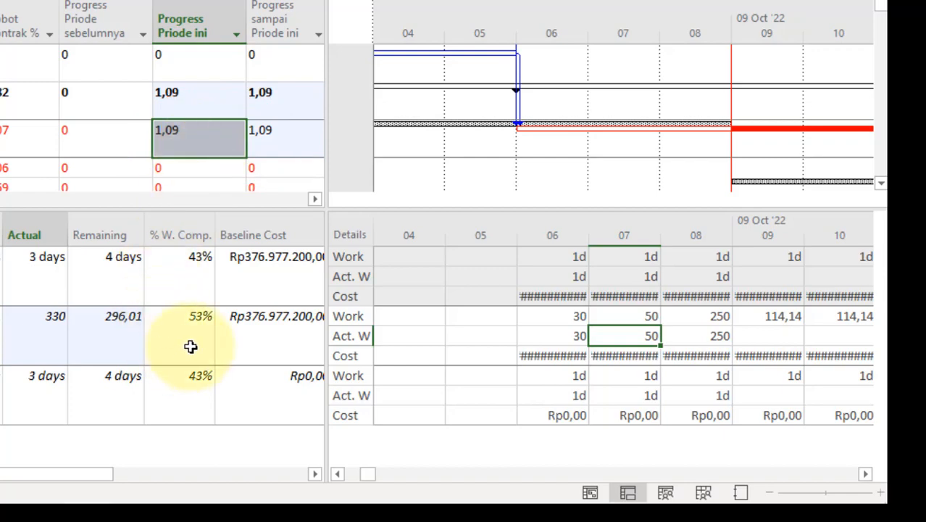
Step: Examine the total actual and remaining work of Beton pancang Uk. 35x35 cm and its planned daily work from 09 to 11 October
left_click(51, 337)
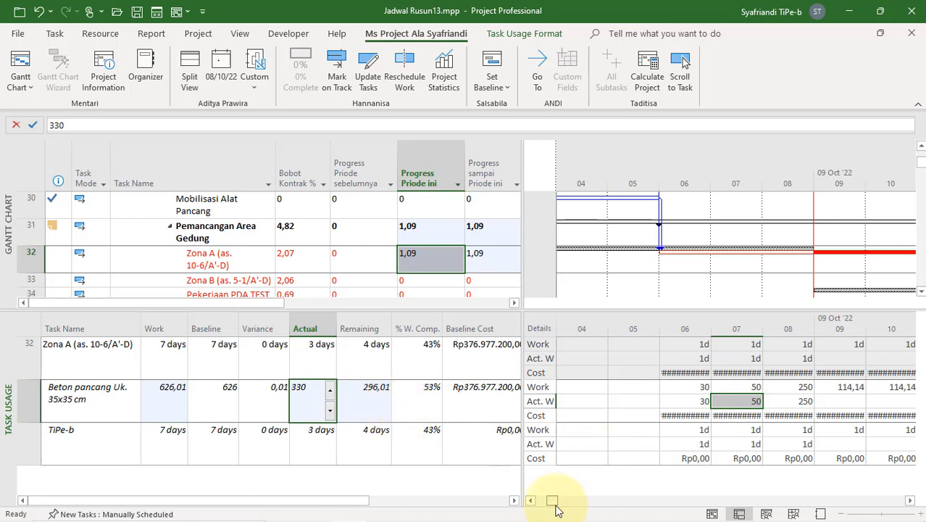
left_click(311, 398)
left_click(361, 411)
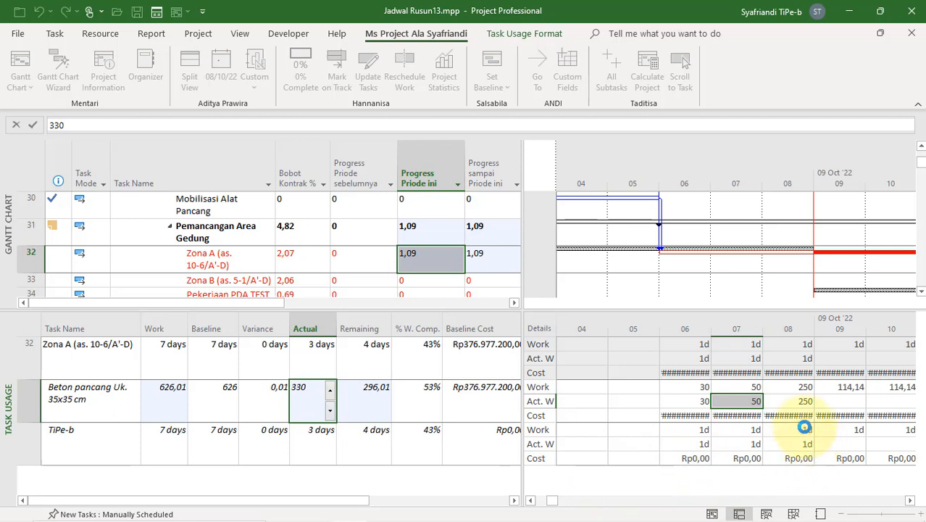
key("Tab")
left_click(847, 386)
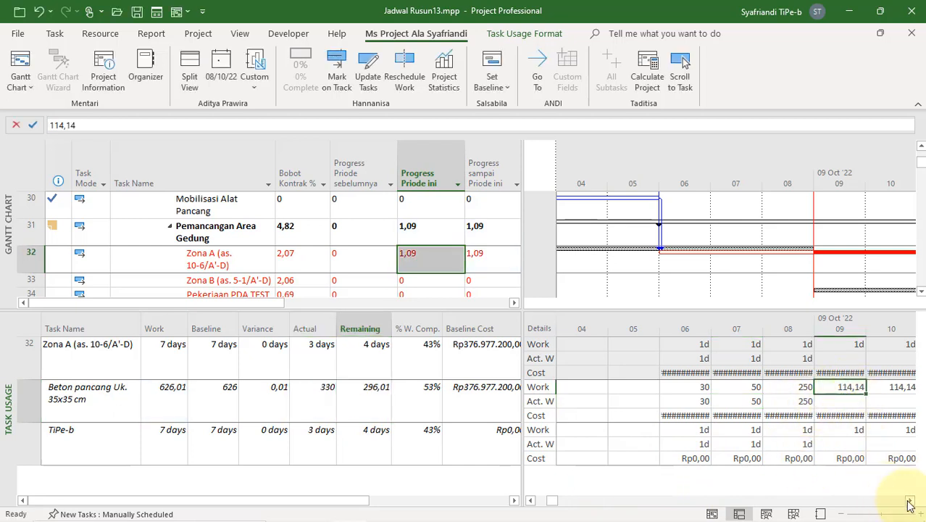
left_click(909, 502)
left_click(909, 502)
left_click(909, 502)
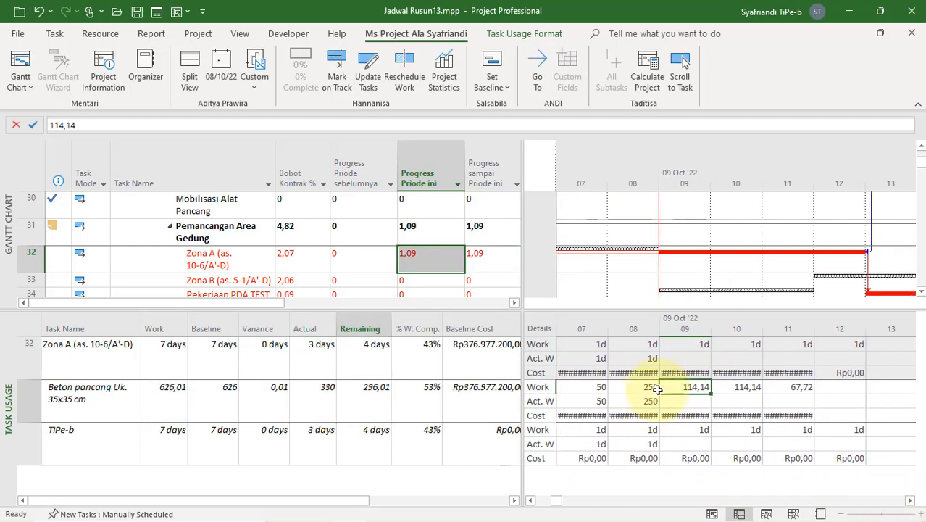
left_click_drag(705, 386, 785, 386)
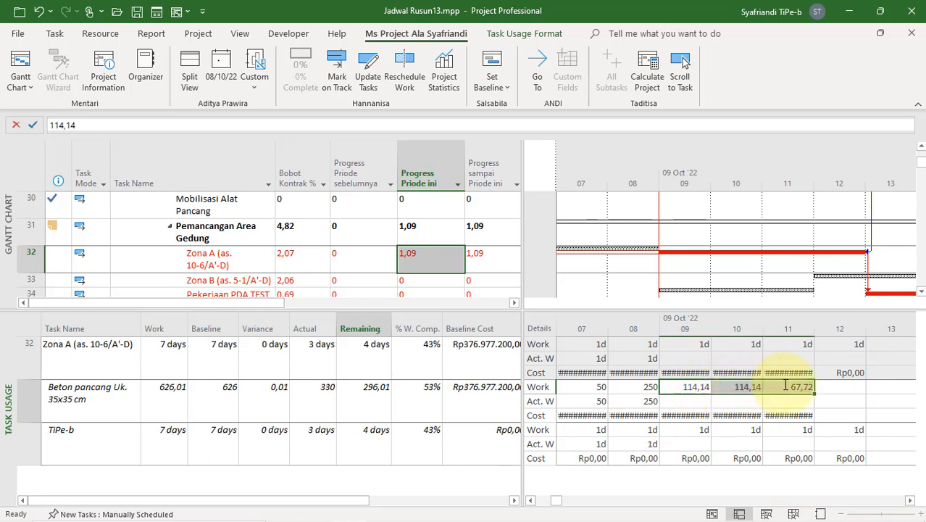
left_click(646, 401)
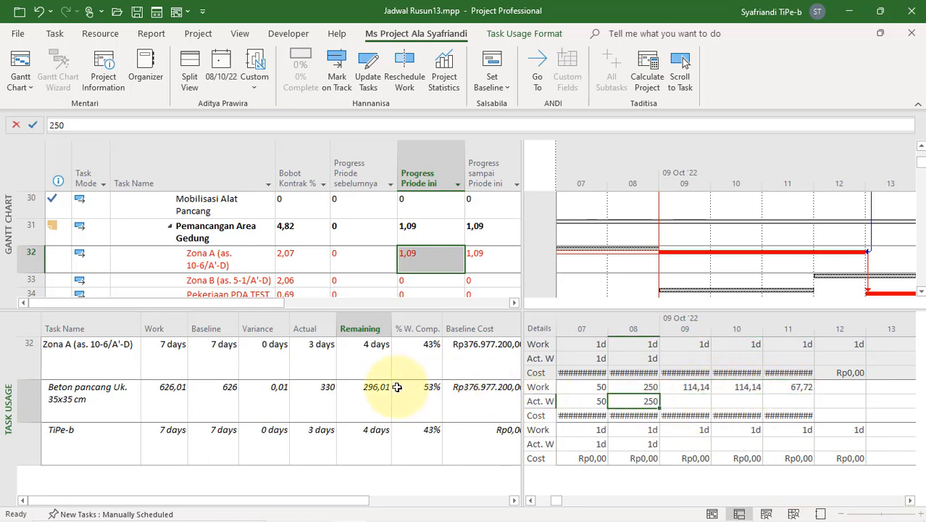
left_click(329, 402)
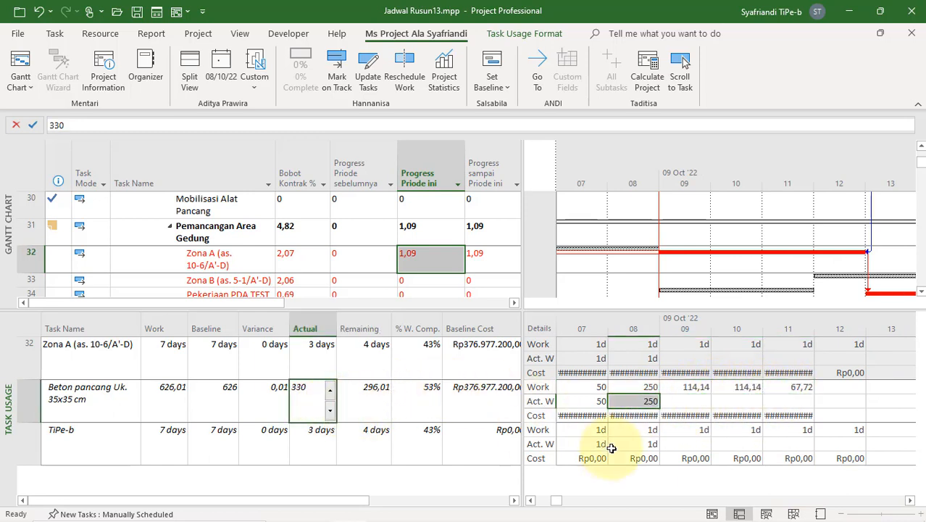
Step: Clear TiPe-b's planned work on 12 October and compare Zona A's total work with its baseline
left_click(843, 391)
left_click_drag(843, 391, 844, 458)
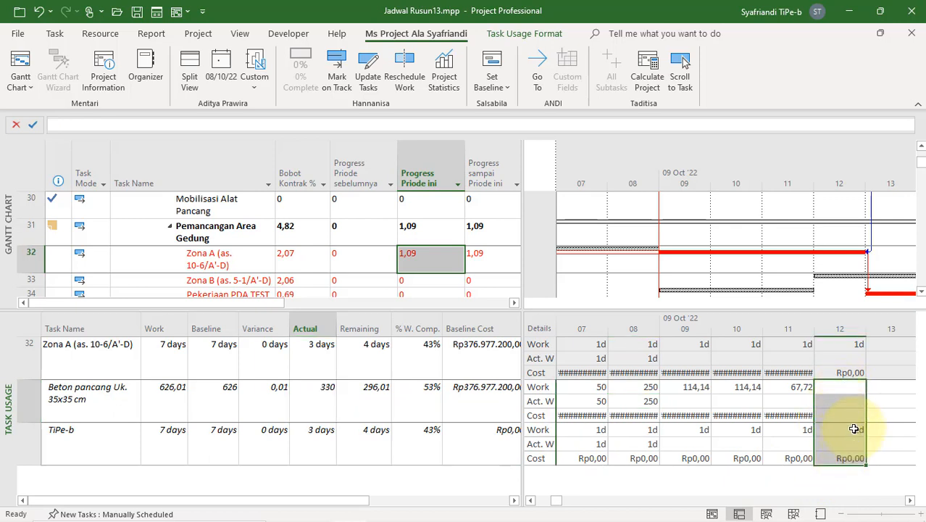
double_click(841, 389)
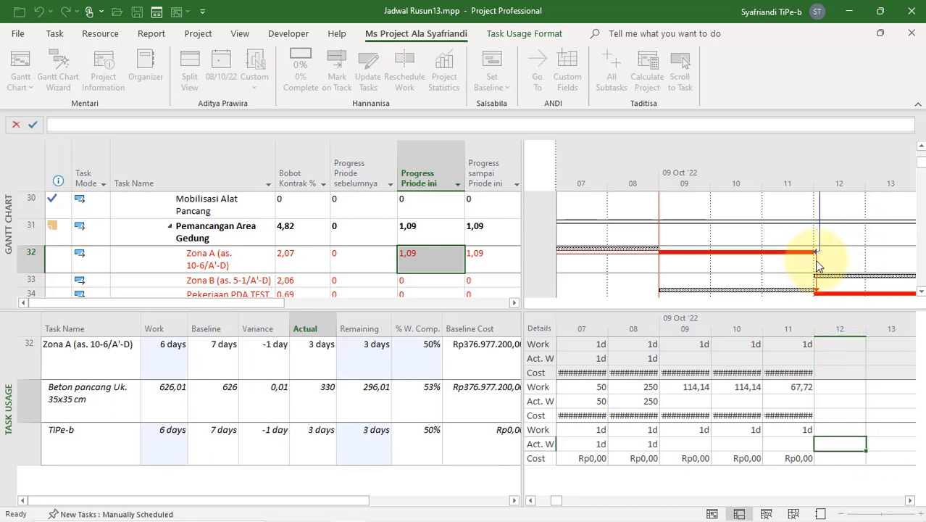
left_click(163, 359)
left_click(215, 364)
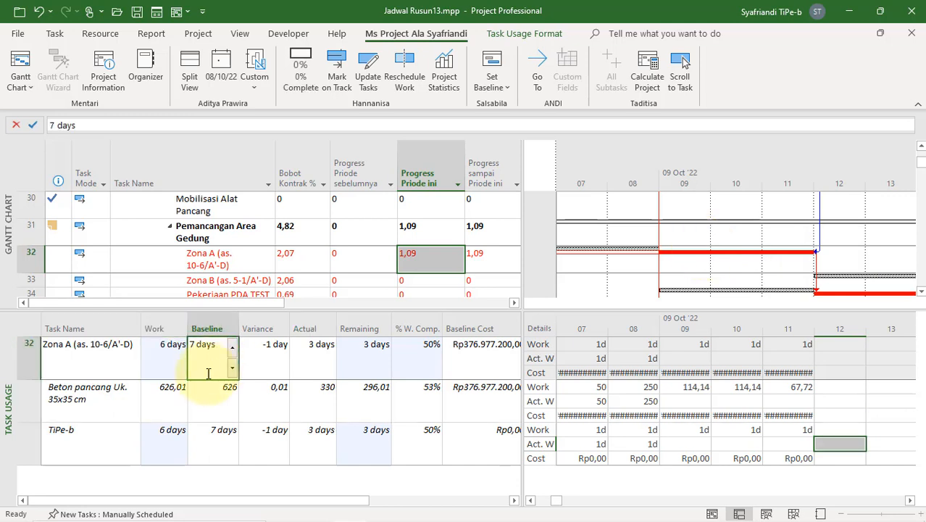
left_click(165, 349)
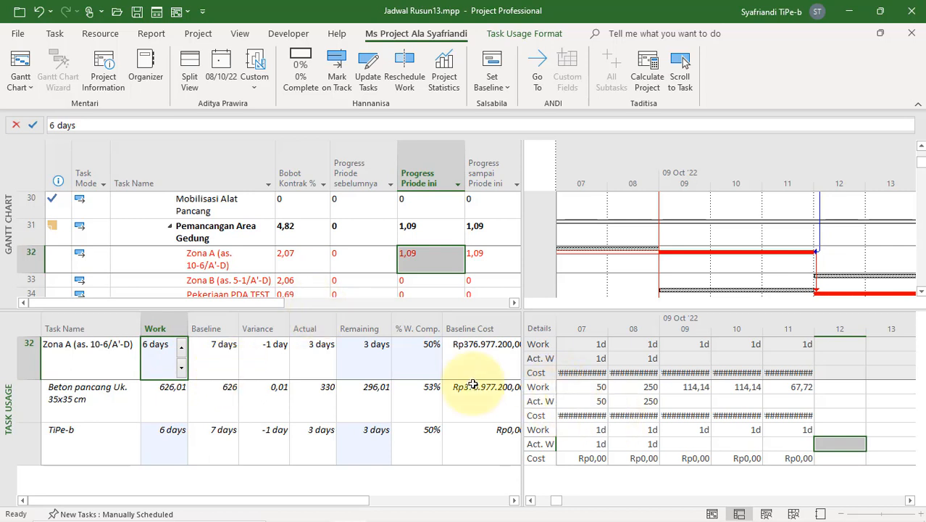
Step: Remove the Task Usage split and widen the Gantt table to compare Rumah Susun MEDAN's planned progress, progress to date and deviation
left_click_drag(417, 308, 425, 507)
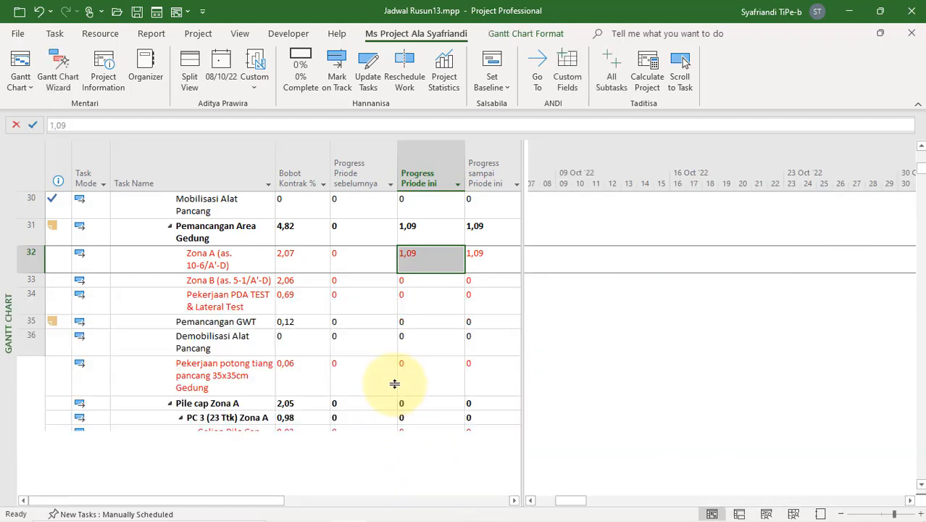
scroll(399, 372, "up", 5)
scroll(434, 305, "up", 5)
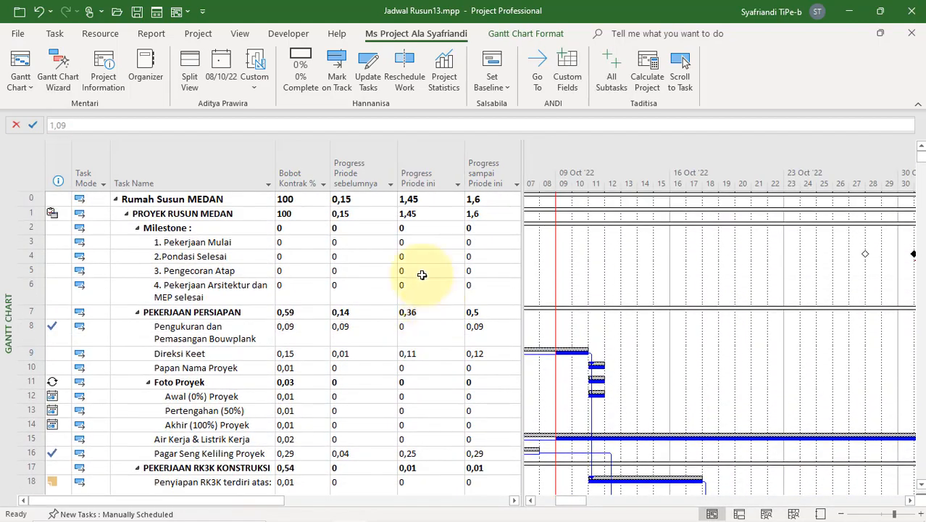
left_click(432, 202)
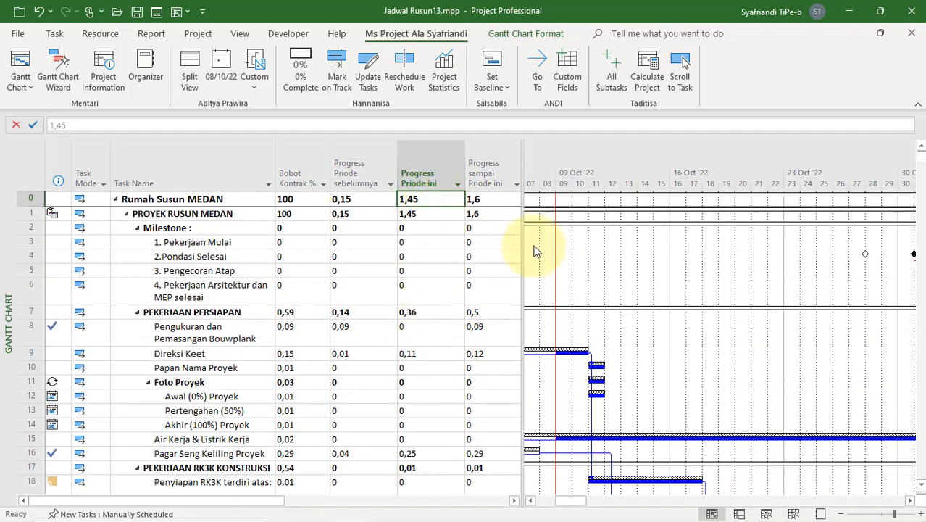
left_click_drag(524, 249, 524, 249)
left_click_drag(524, 248, 693, 263)
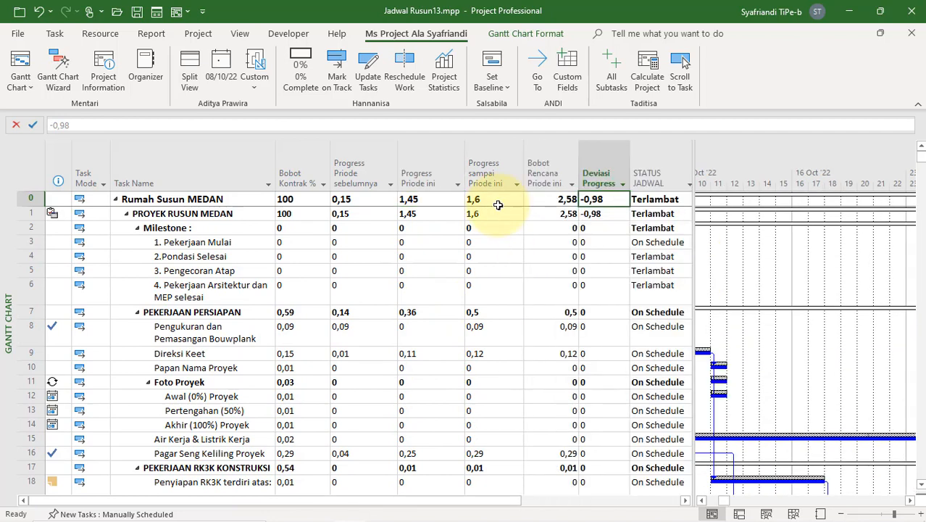
left_click(553, 203)
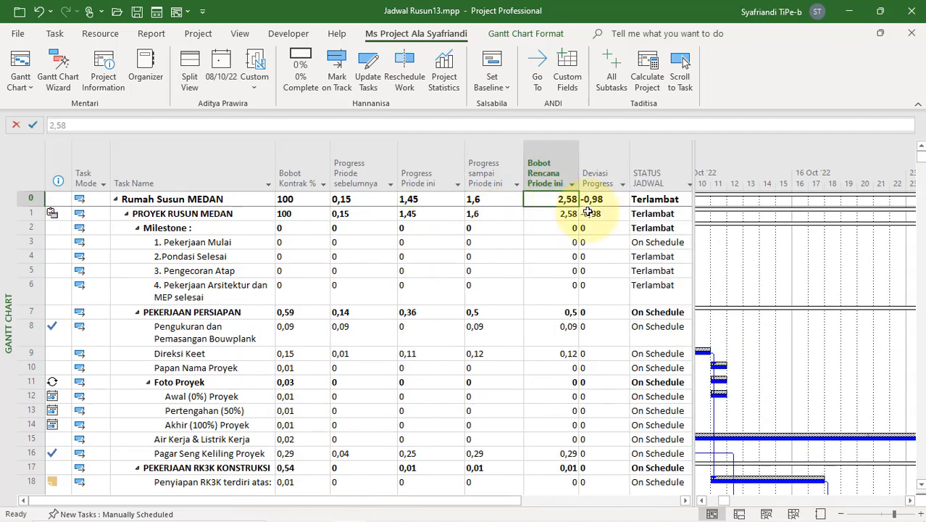
left_click(495, 202)
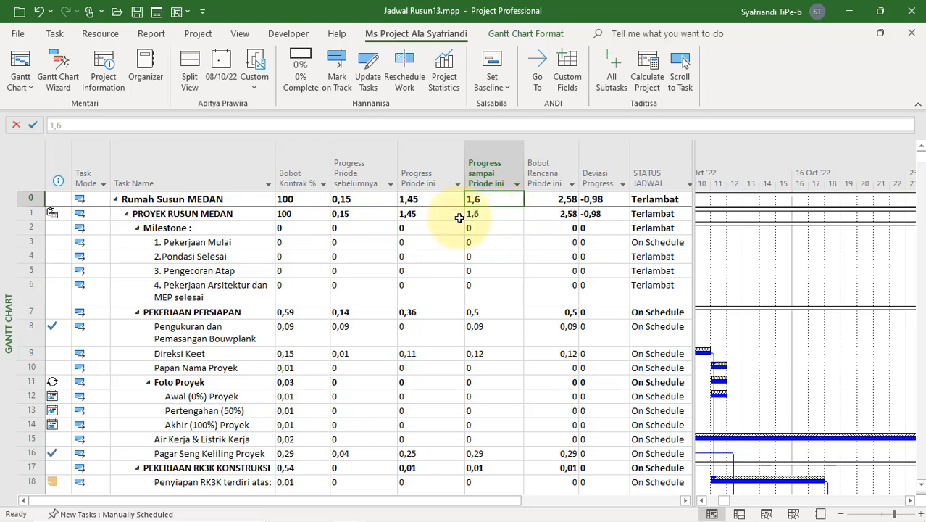
left_click(612, 204)
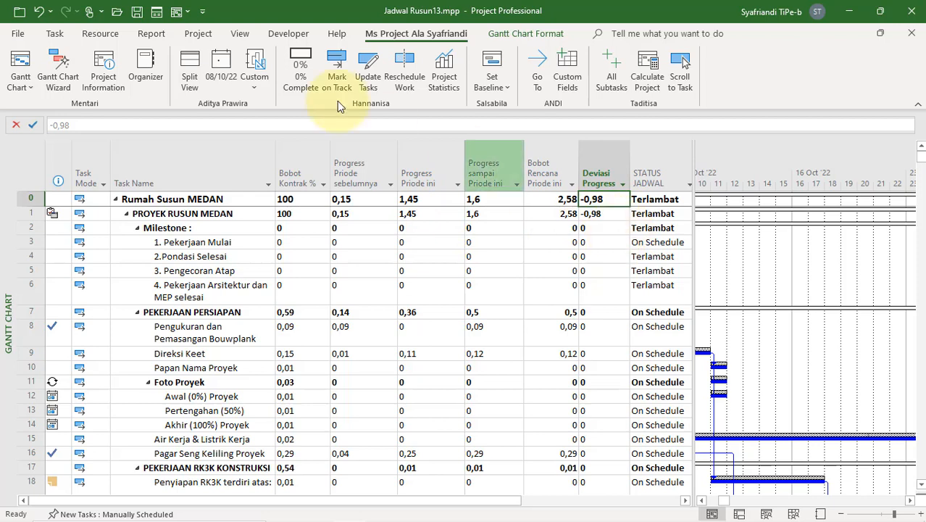
Step: Open the custom progress dashboard report for the Rusun project
left_click(143, 36)
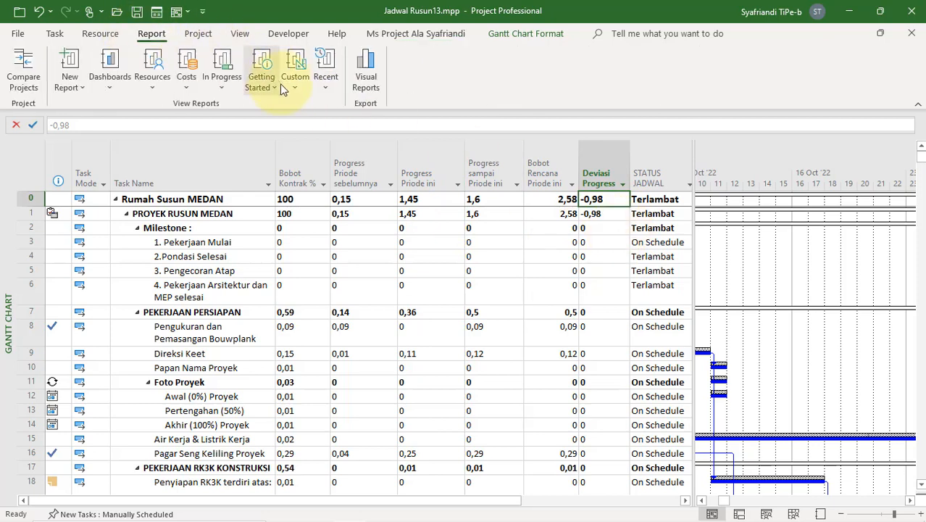
left_click(301, 82)
left_click(308, 106)
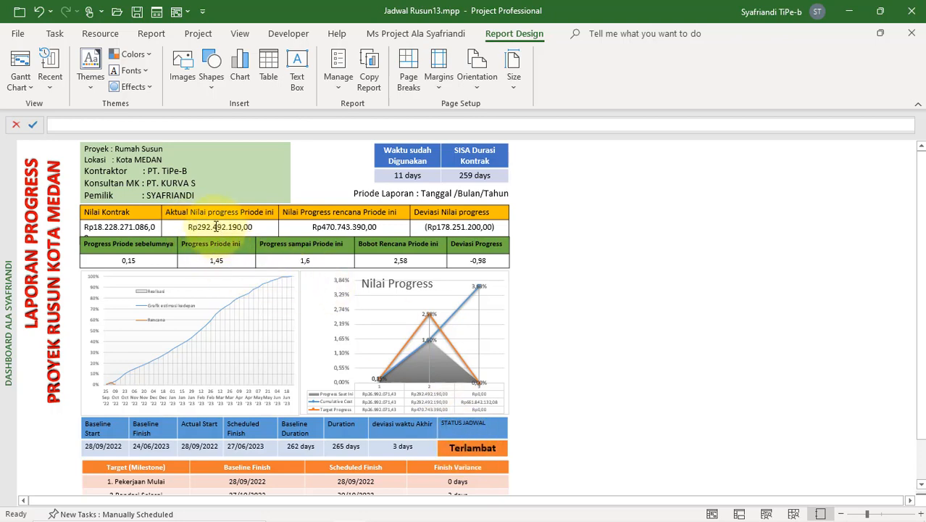
Step: Add category 4 to the Nilai Progress chart in the dashboard report
left_click(504, 305)
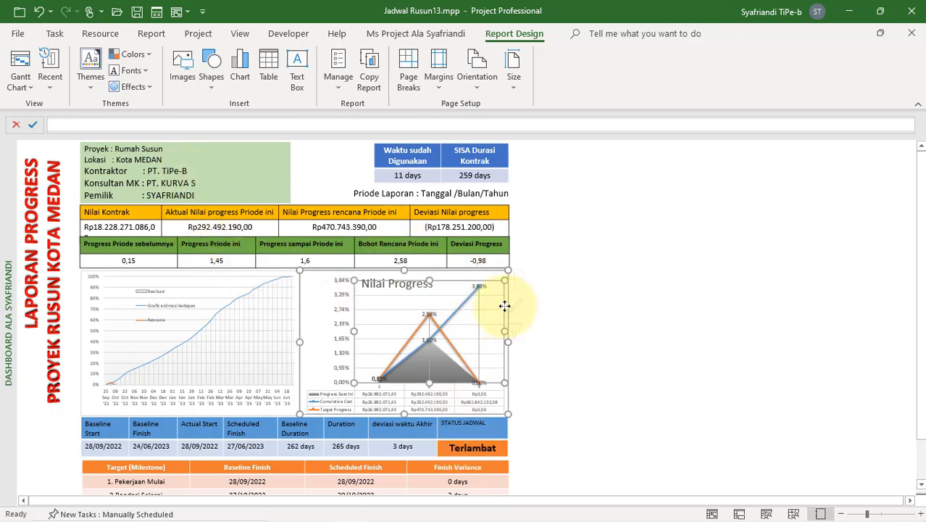
left_click(537, 334)
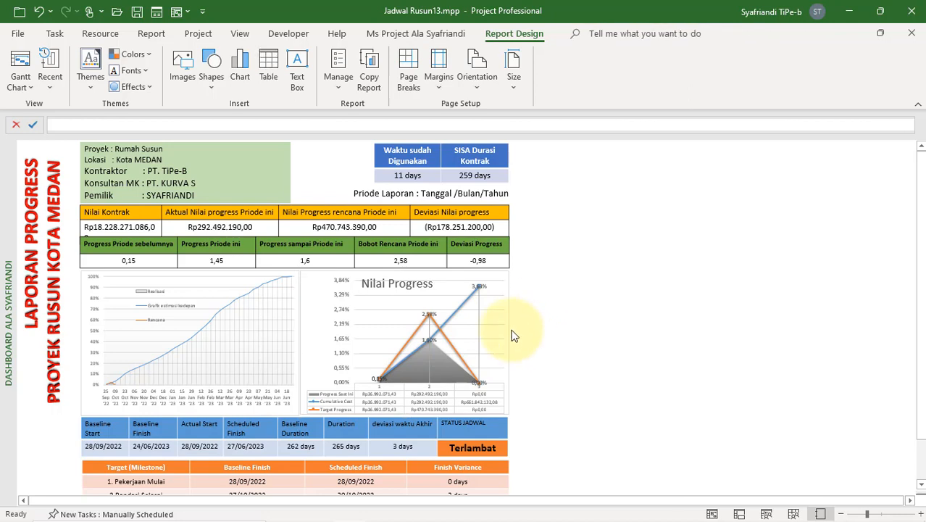
left_click(504, 321)
left_click(526, 332)
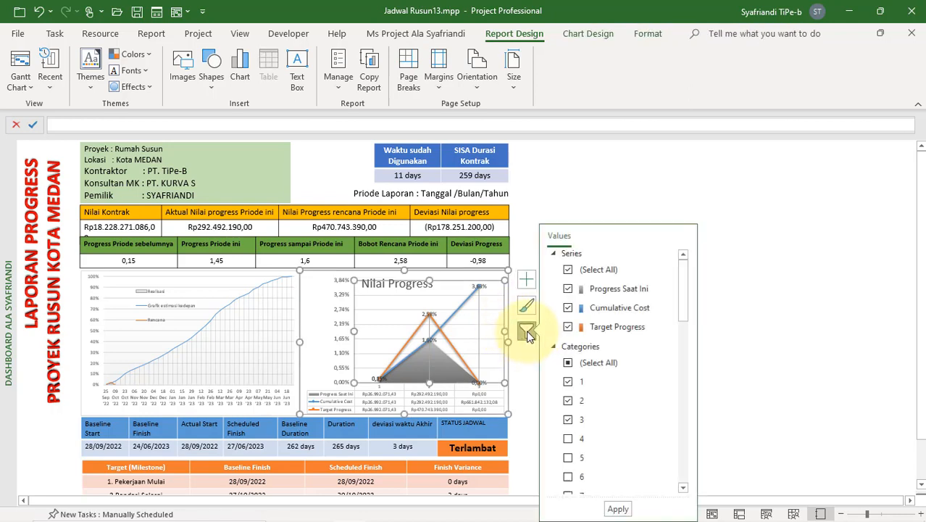
left_click(572, 439)
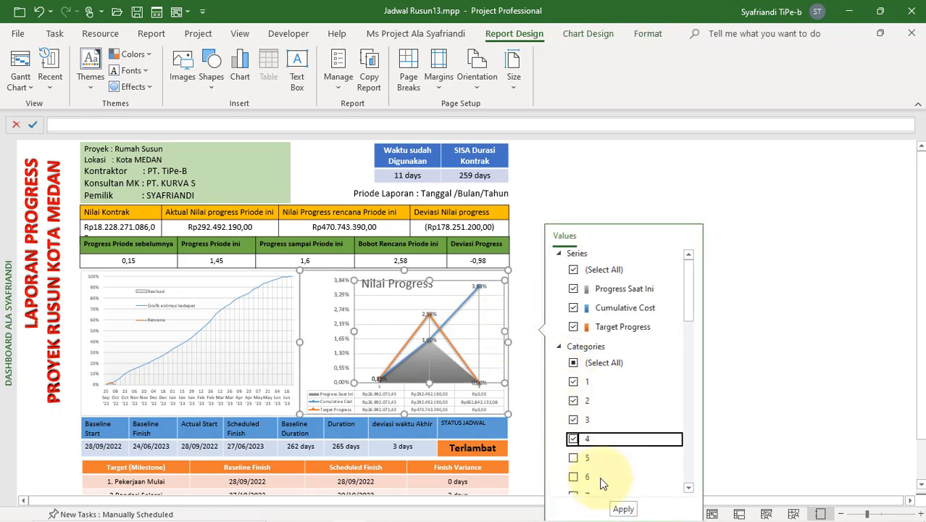
left_click(615, 509)
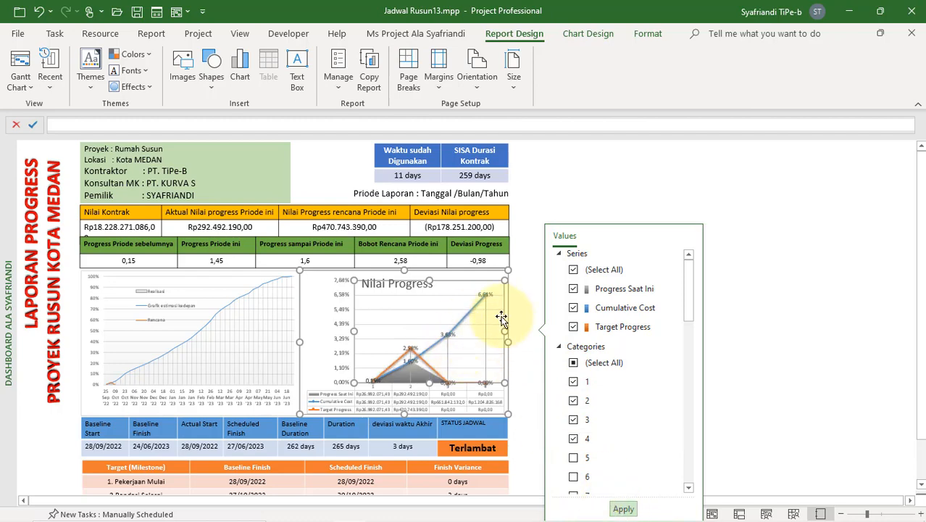
Step: Return to the Gantt Chart and filter out tasks with 0 in Progress sampai Priode ini, checking the remaining tasks' progress
left_click(26, 67)
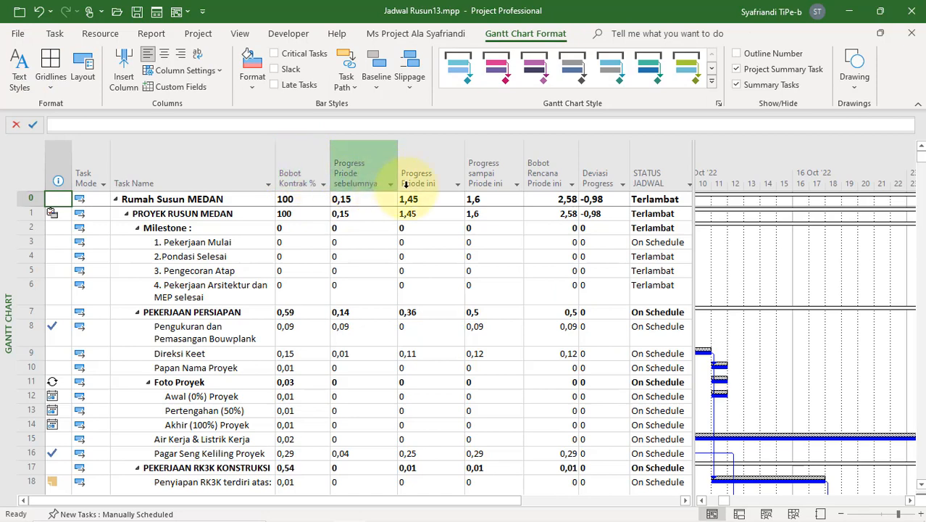
left_click(518, 188)
left_click(368, 331)
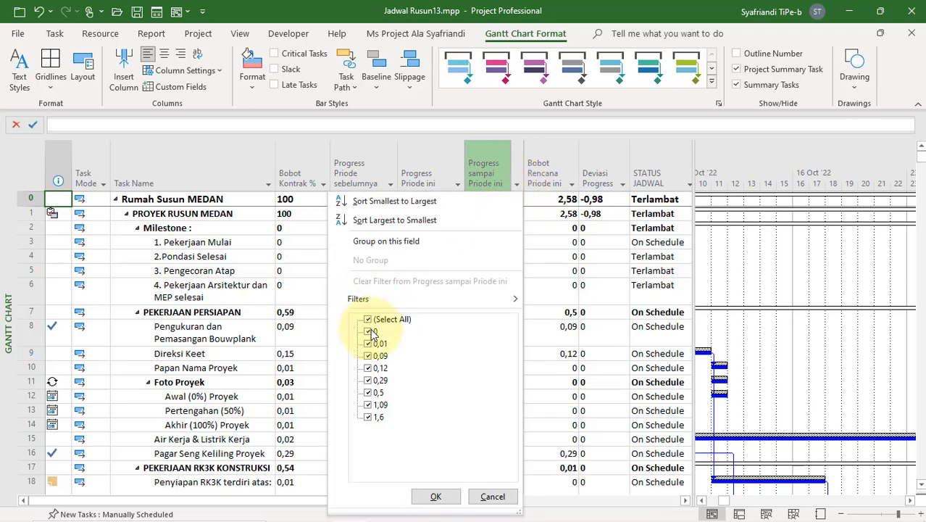
left_click(450, 501)
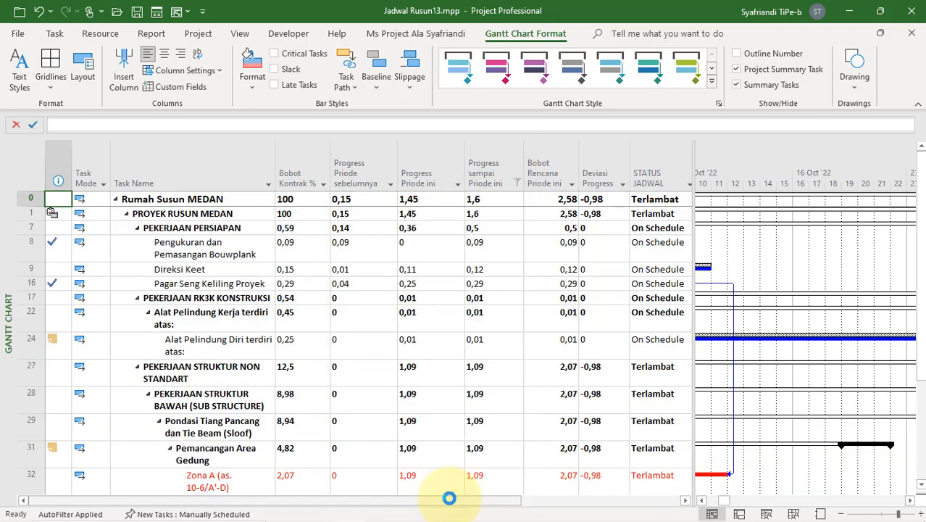
left_click(438, 244)
scroll(437, 279, "down", 4)
scroll(436, 279, "up", 4)
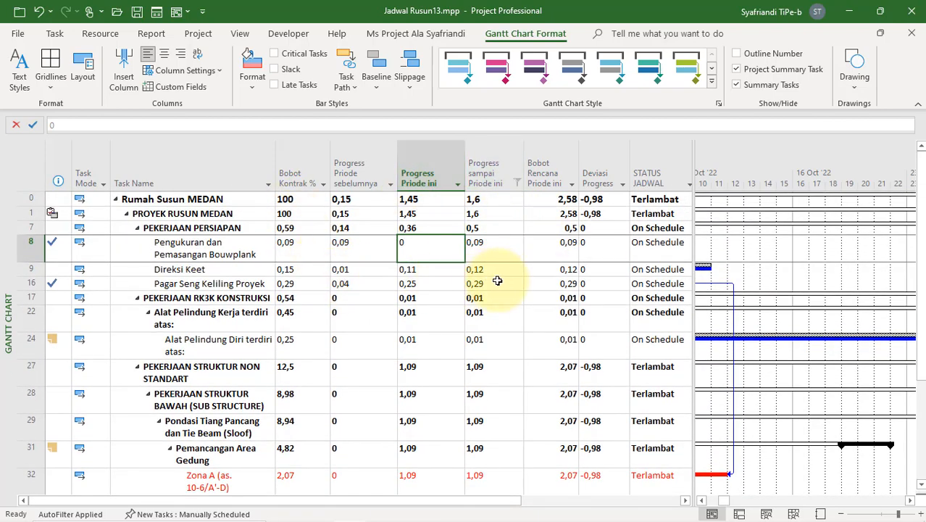
scroll(442, 269, "down", 2)
scroll(447, 269, "up", 2)
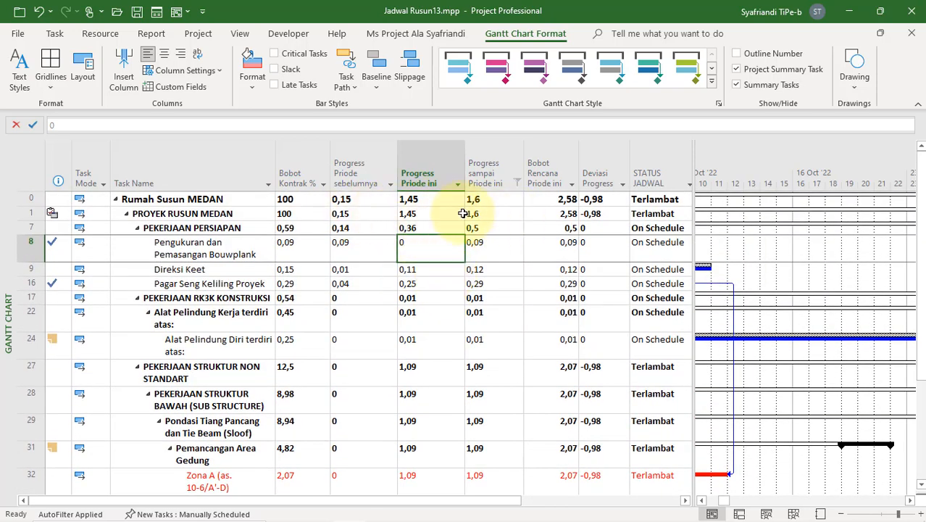
Step: Switch to the TAHAPMsPaS-4 presentation in PowerPoint and start the slide show from the Laporan dashboard slide
mouse_move(384, 513)
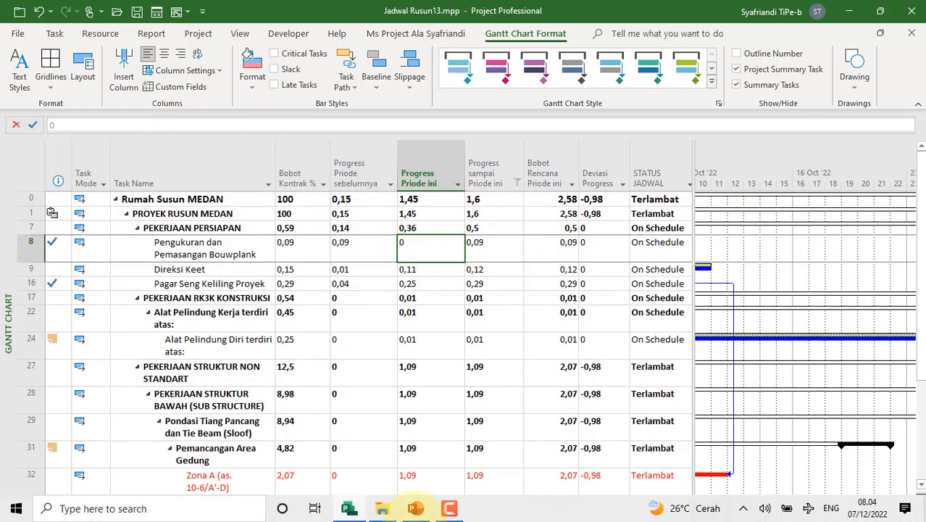
left_click(415, 515)
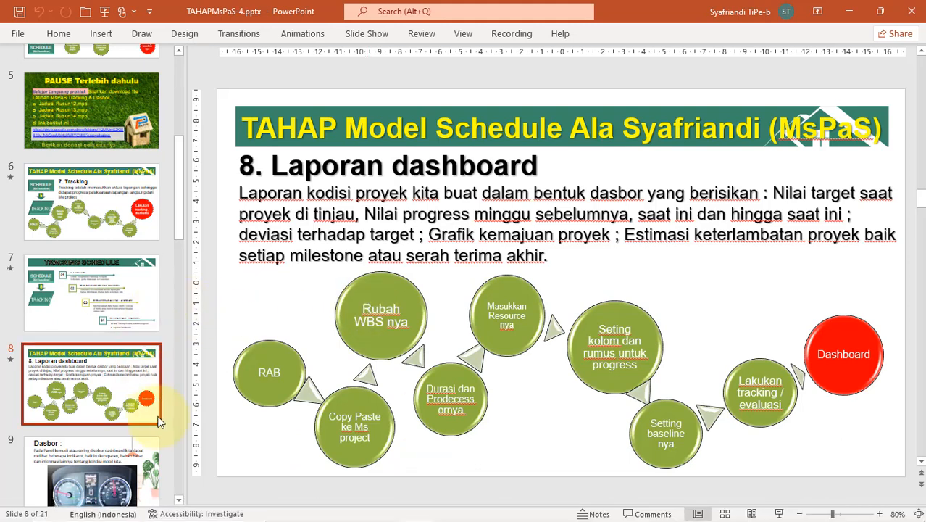
key("shift+F5")
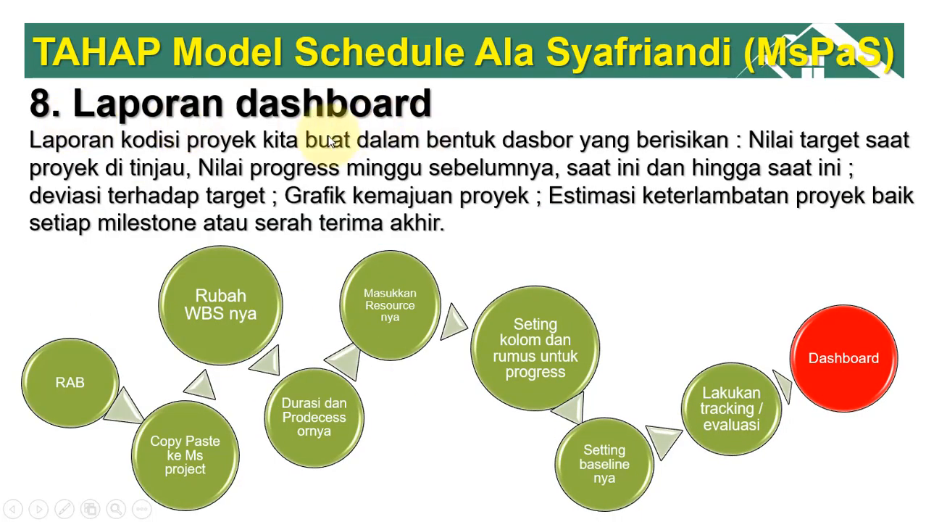